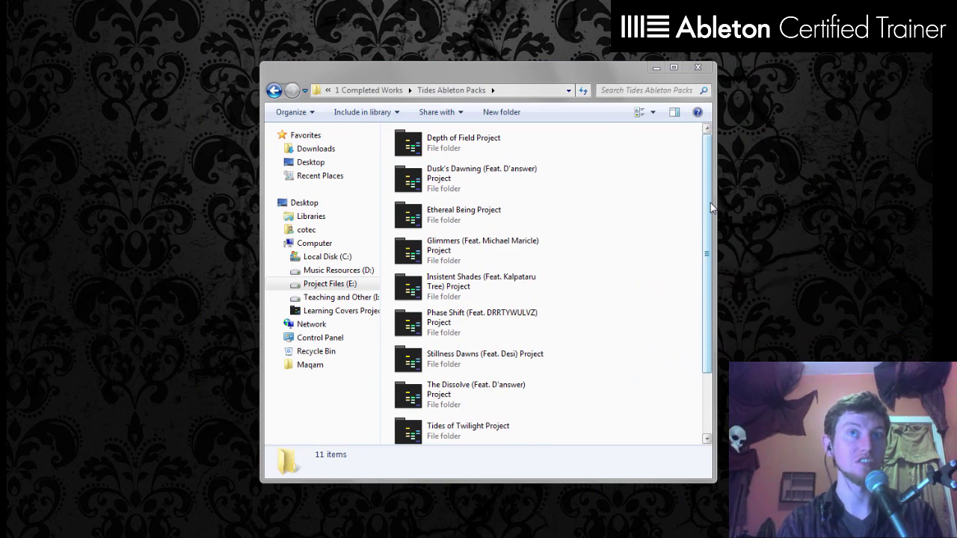
Step: Back out of Depth of Field Project, then launch Dusk's Dawning (Feat. D'answer).als from its project folder
double_click(464, 143)
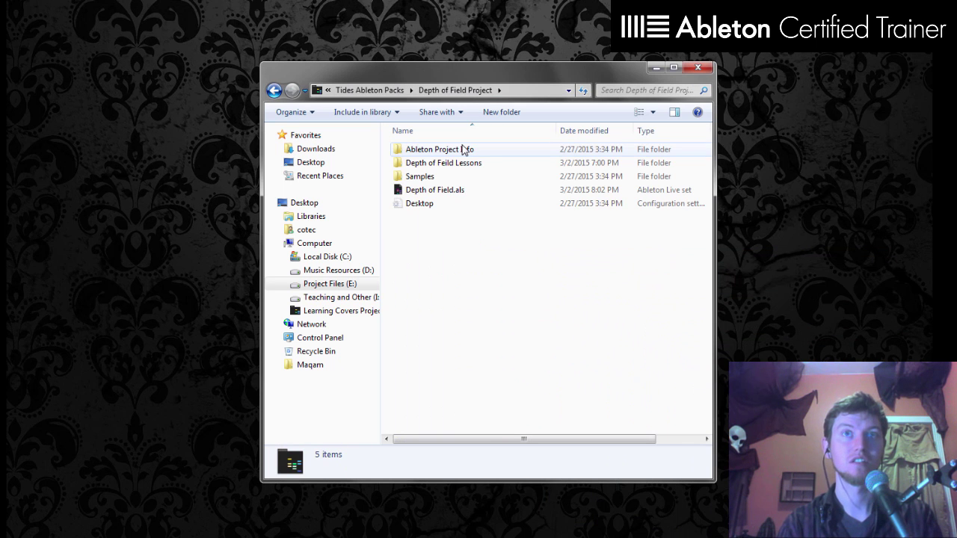
click(274, 89)
double_click(471, 173)
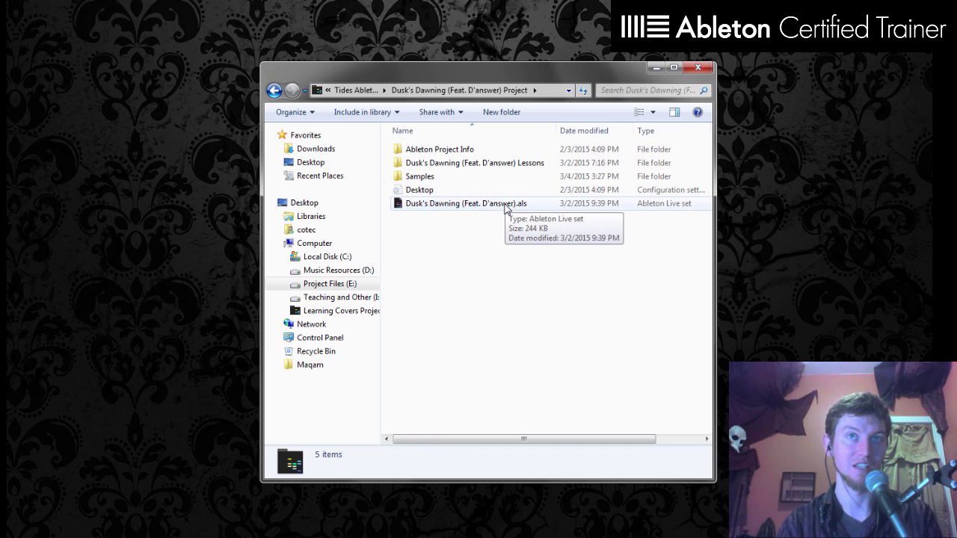
double_click(505, 208)
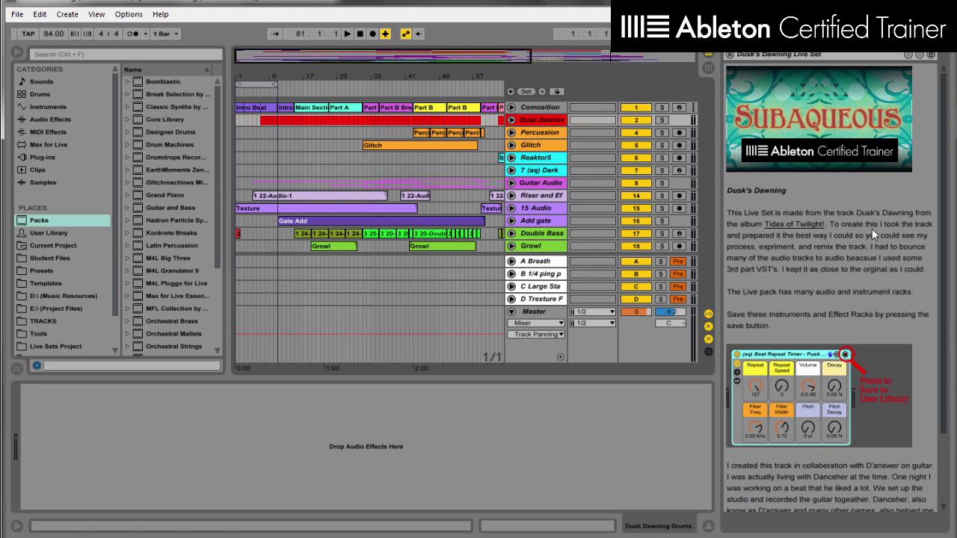
Step: Scroll through the Dusk's Dawning lesson text in the Help View, then close the lesson panel
scroll(862, 268, down, 3)
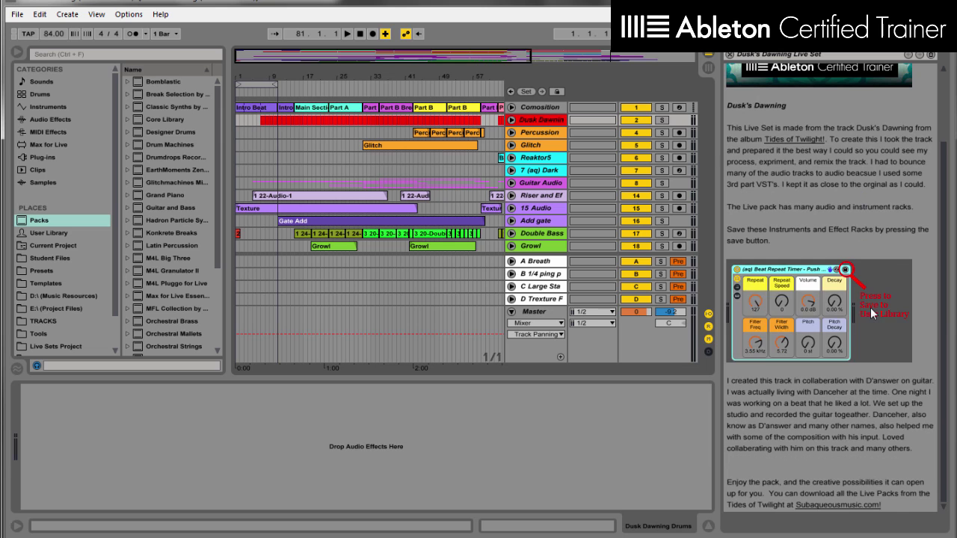
scroll(872, 313, up, 3)
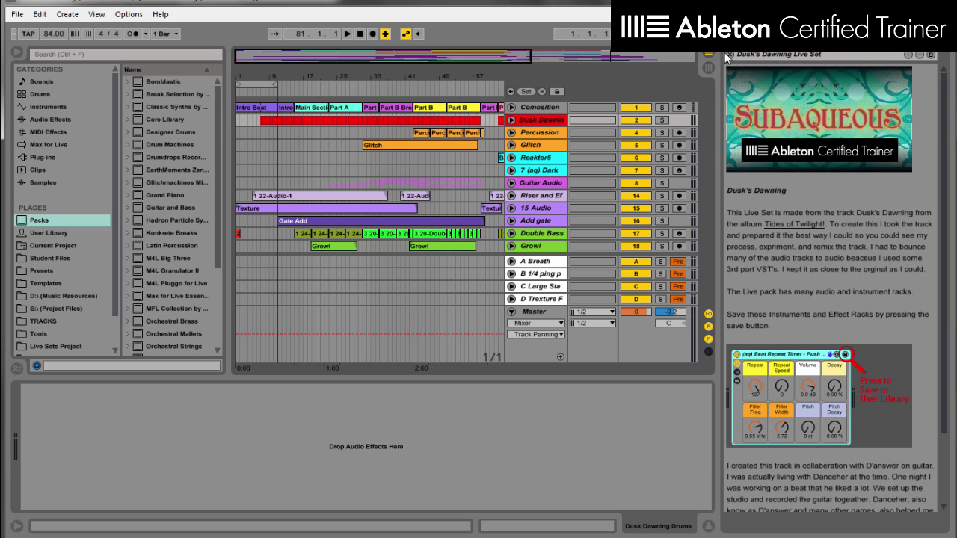
click(730, 55)
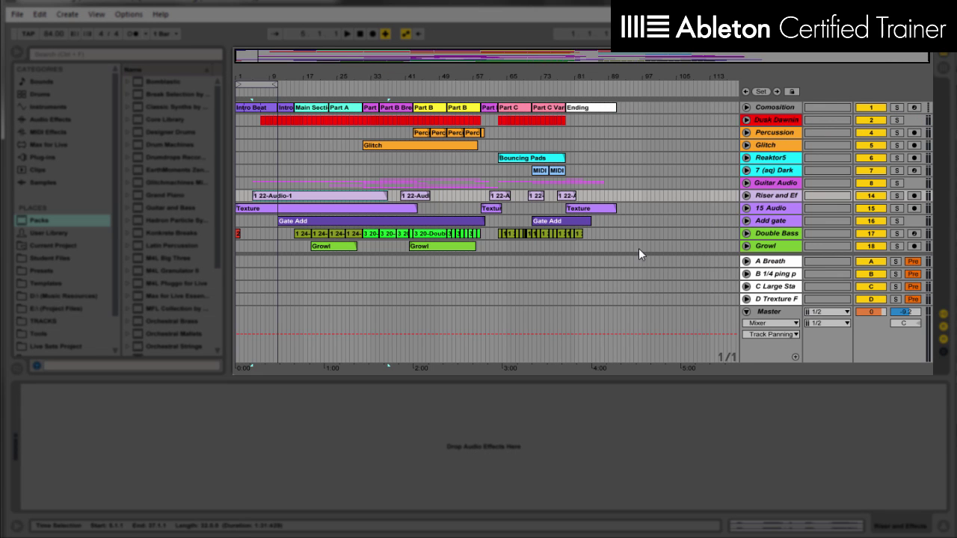
Step: Peek at the Growl track's notes, then compare the Main Section and Part A clips on the Composition track
click(750, 247)
click(748, 193)
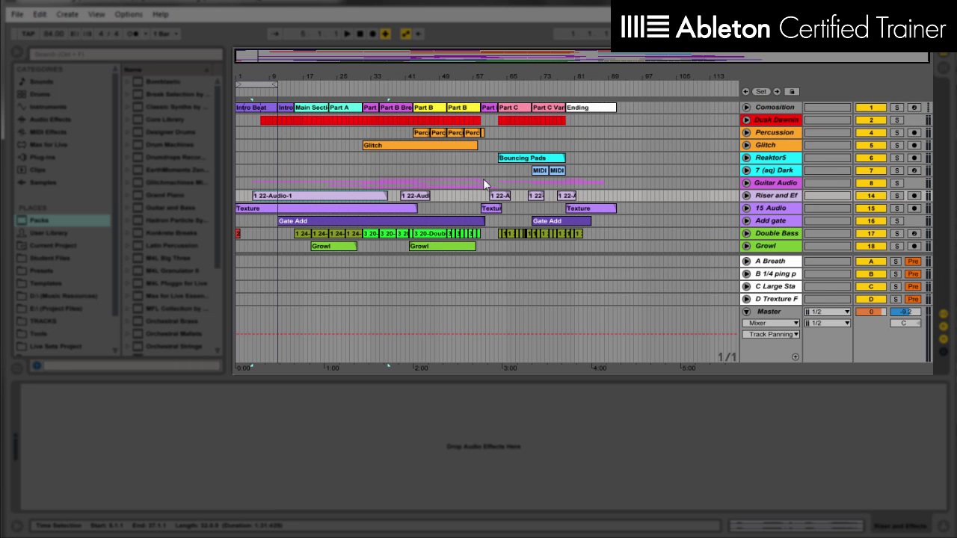
click(312, 108)
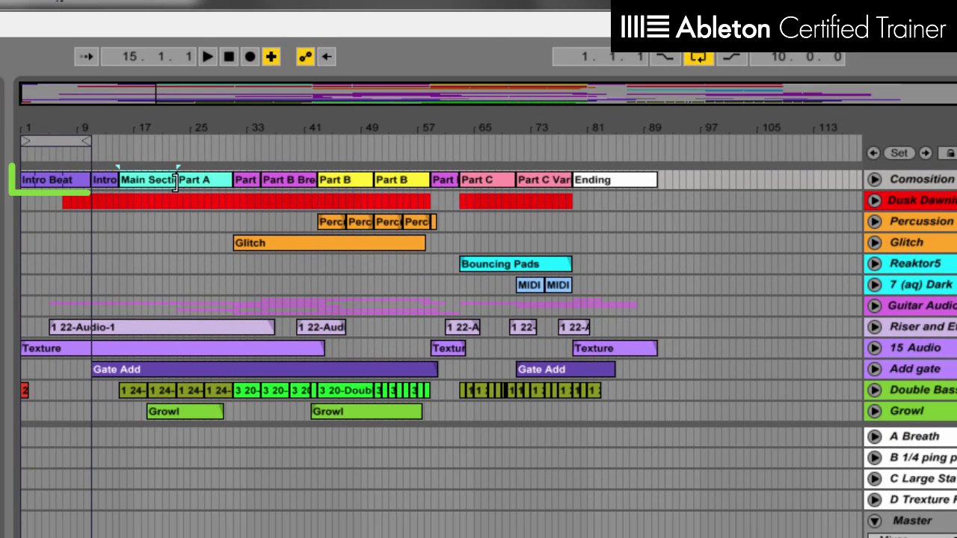
click(203, 182)
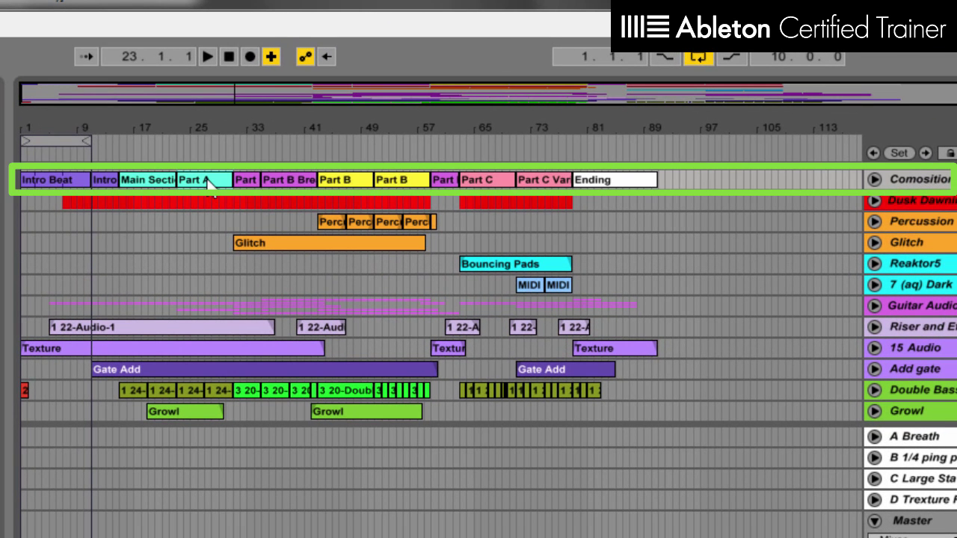
click(137, 183)
click(216, 181)
click(154, 181)
click(195, 183)
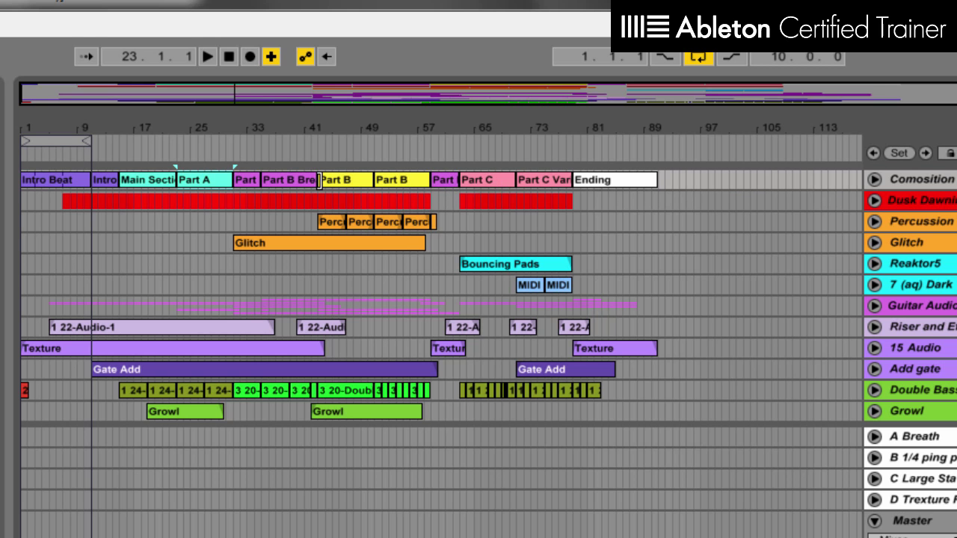
click(152, 181)
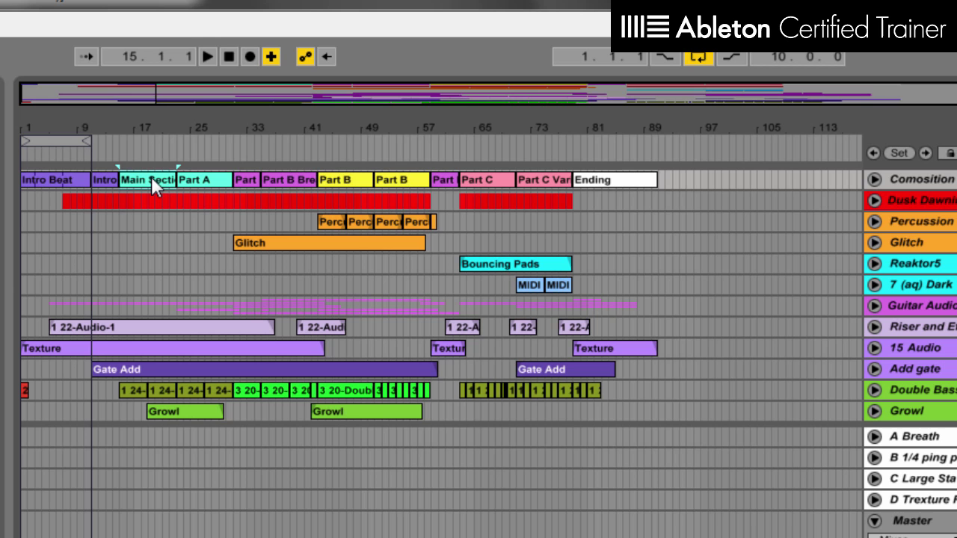
Step: Play from the Main Section, stop at Part B, then restart playback from Part C
key(space)
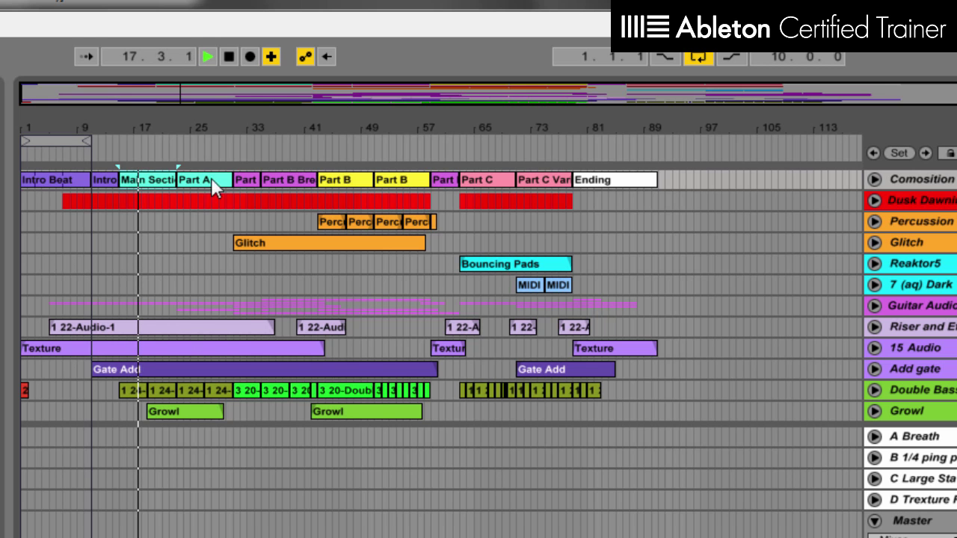
click(333, 187)
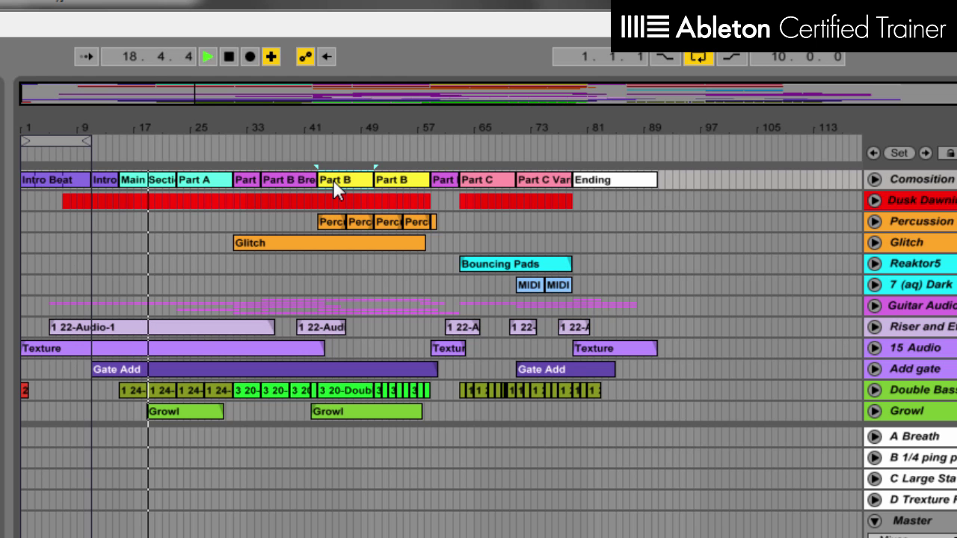
key(space)
click(476, 184)
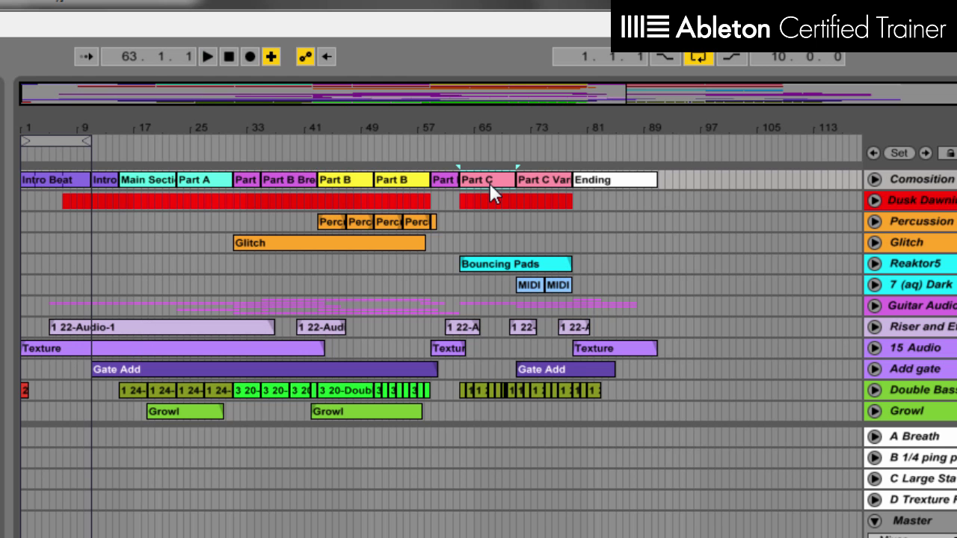
key(space)
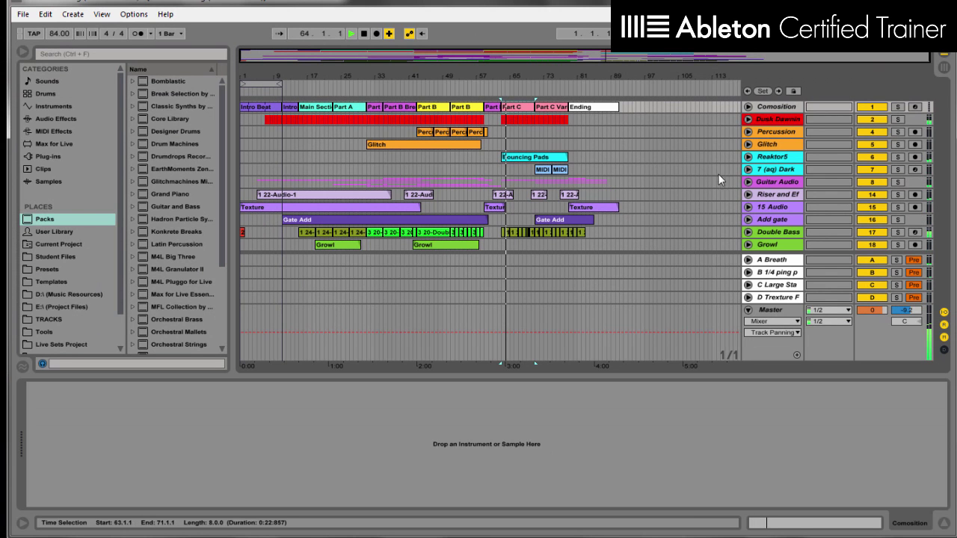
Step: Expand and collapse the Guitar Audio group, comparing its effects with the Master track's effects
click(747, 182)
scroll(636, 179, down, 3)
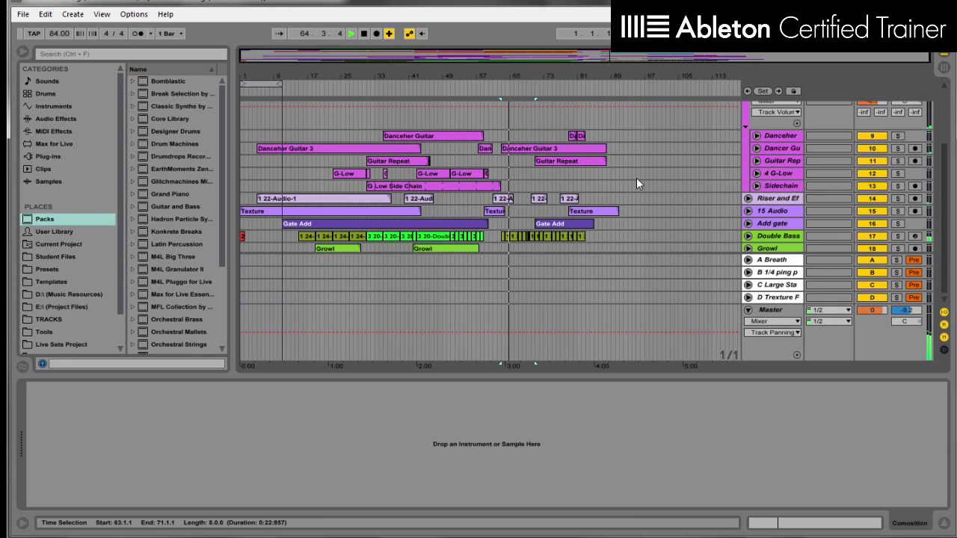
click(747, 129)
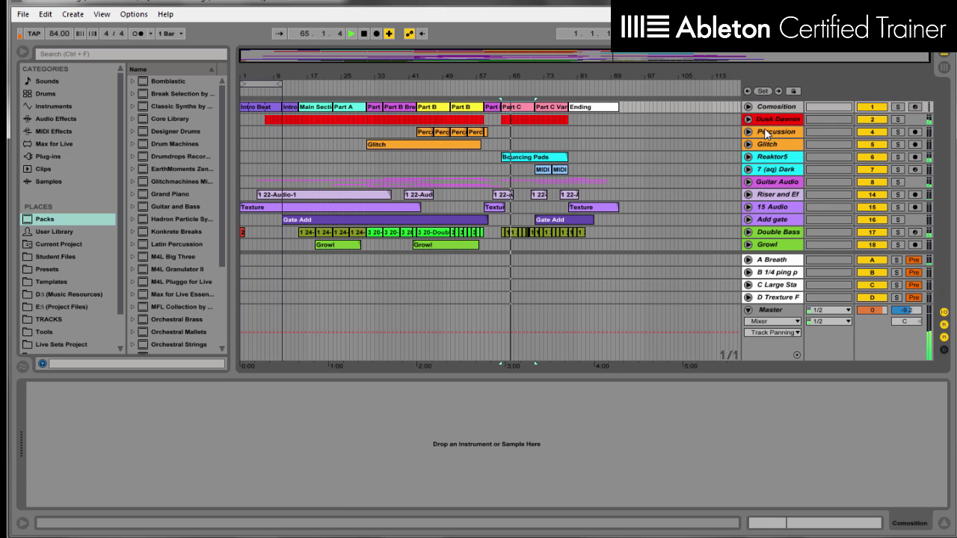
click(770, 187)
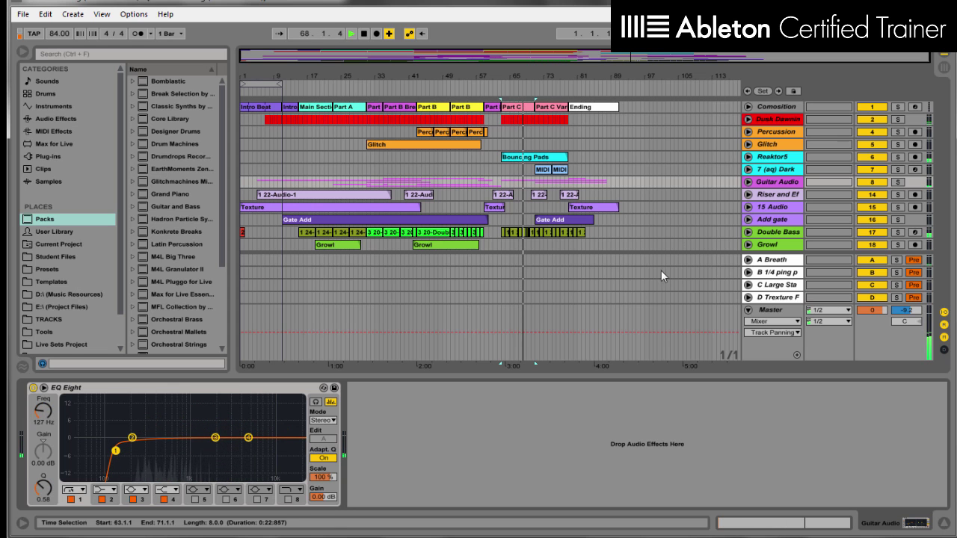
click(763, 305)
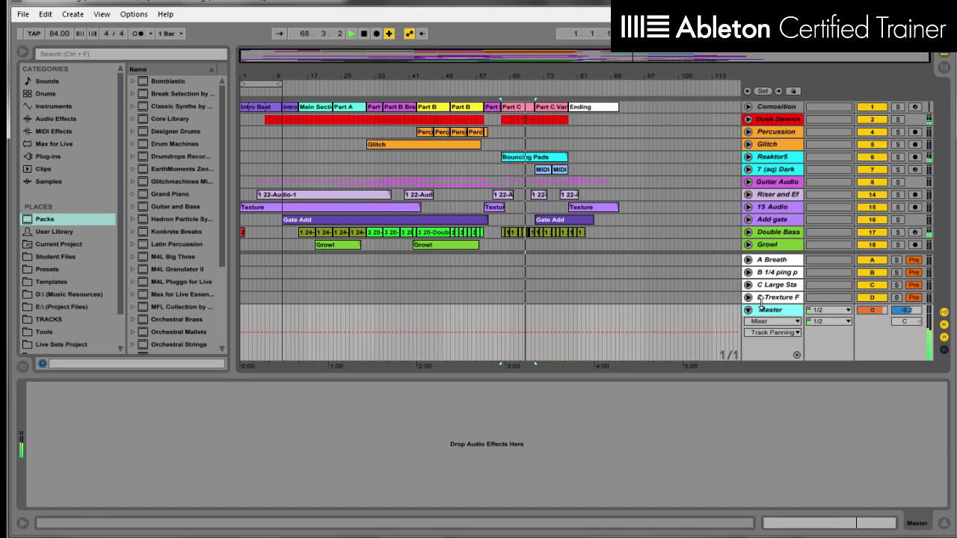
click(771, 182)
Step: Expand Guitar Audio and show the Danceher Guitar 3 clip's sample details below a taller arrangement
click(747, 181)
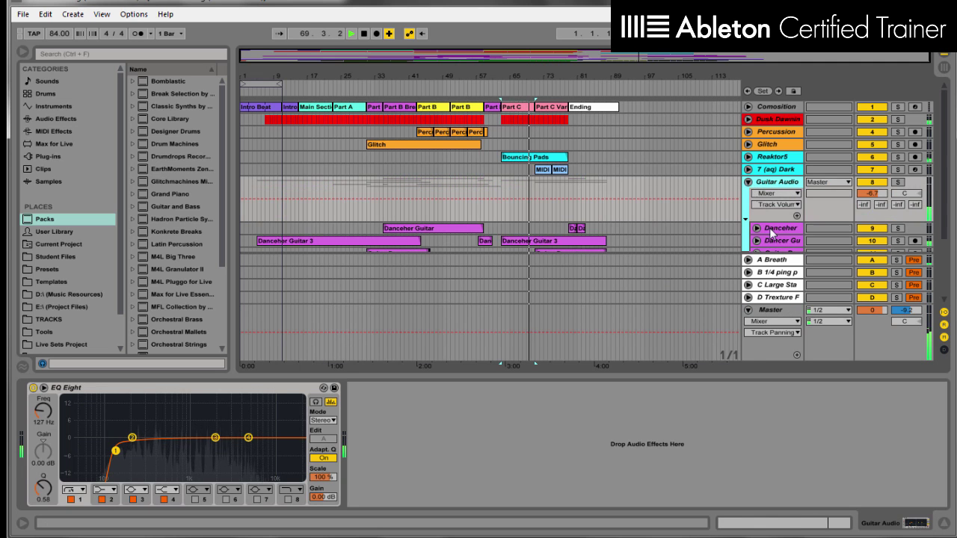
click(569, 241)
scroll(569, 201, down, 1)
double_click(569, 201)
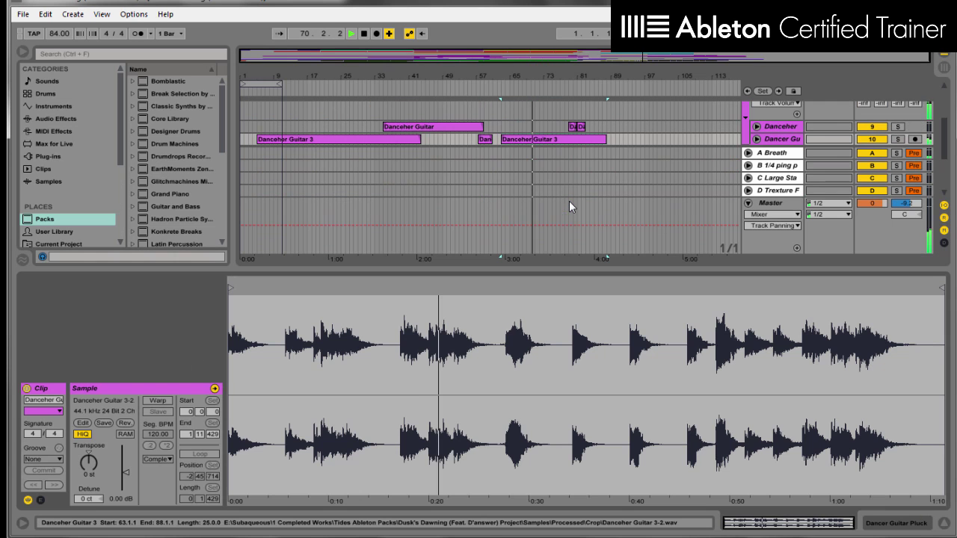
scroll(698, 254, down, 1)
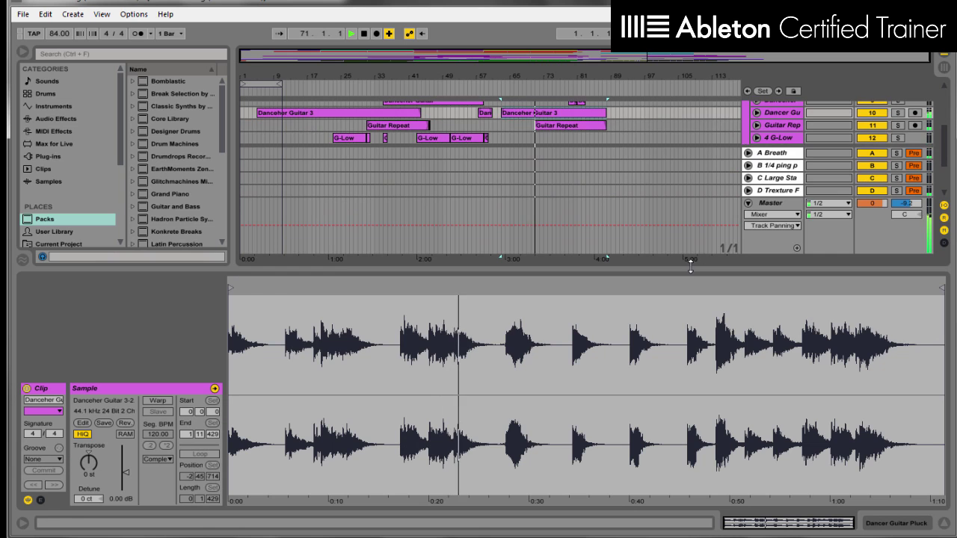
drag(691, 267, 691, 367)
Step: Unfold and refold the 4 G-Low, Dancer Gu and Danceher tracks to inspect their clips and envelopes
click(757, 184)
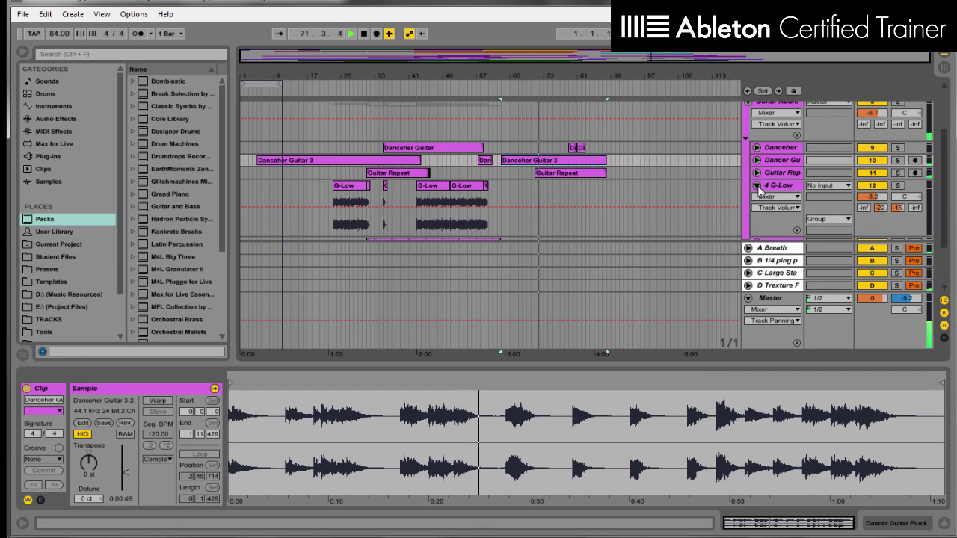
scroll(759, 183, down, 1)
scroll(760, 191, up, 3)
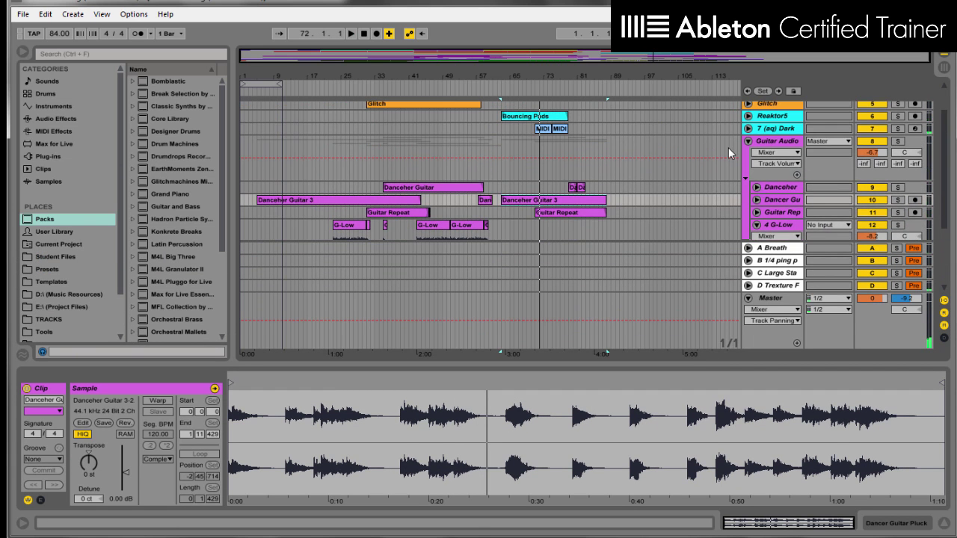
scroll(758, 183, down, 2)
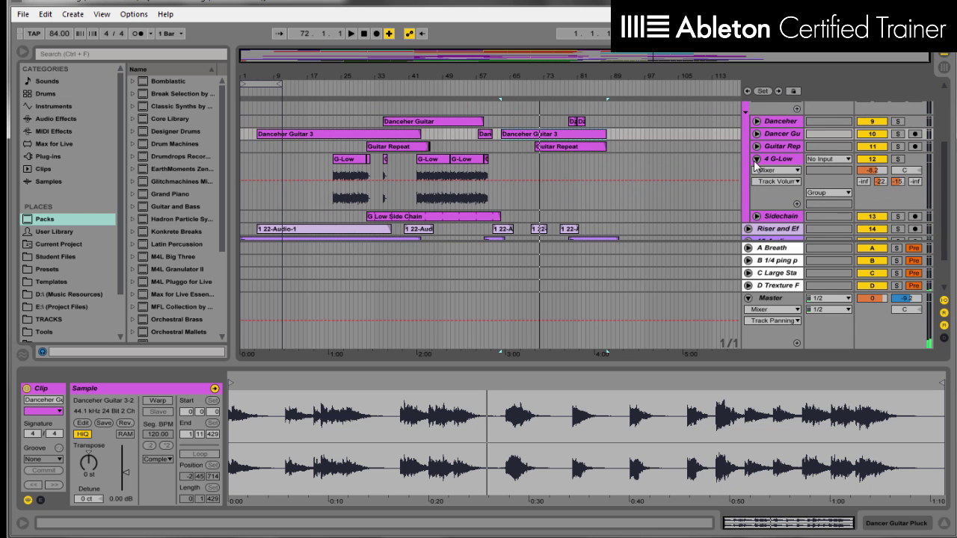
click(756, 159)
scroll(756, 187, up, 3)
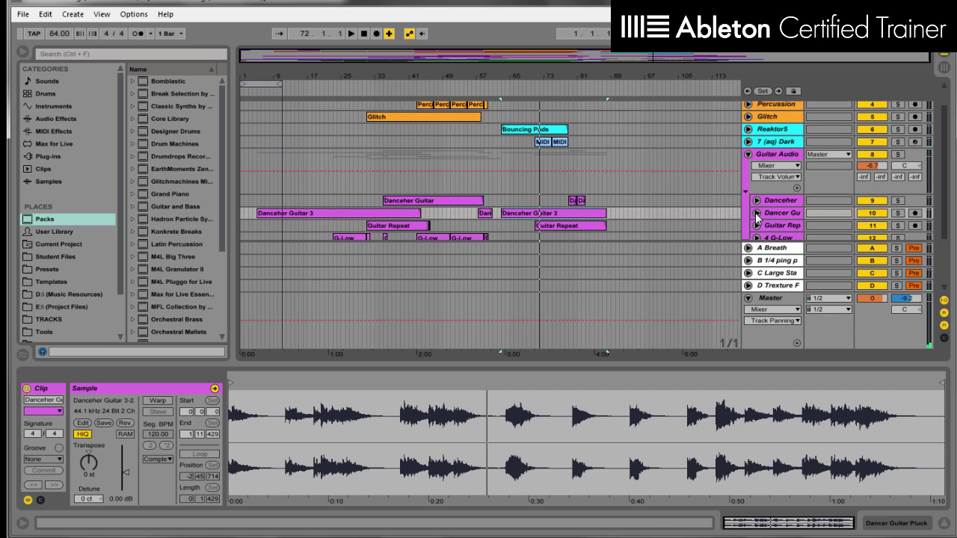
click(756, 218)
scroll(756, 218, down, 3)
click(756, 137)
click(756, 124)
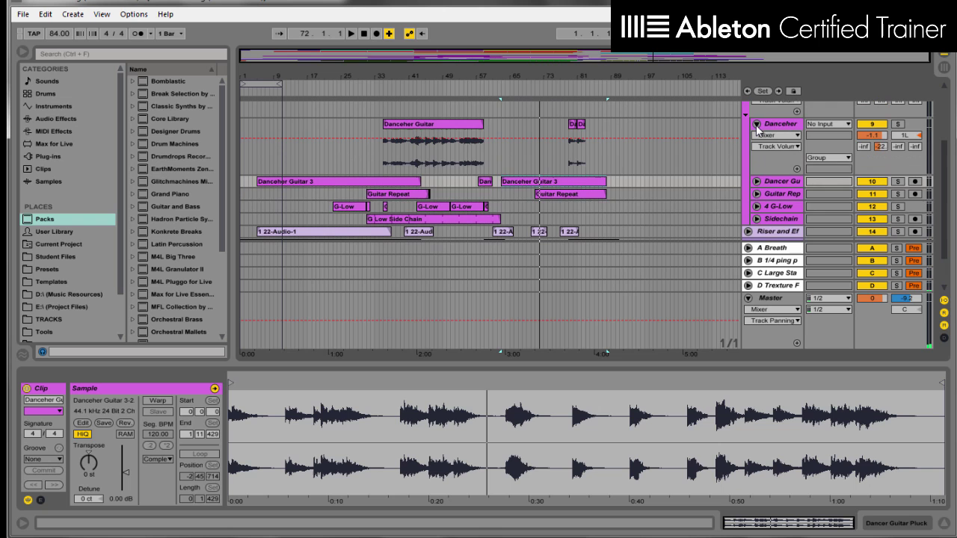
click(757, 124)
scroll(758, 140, up, 2)
Step: Collapse Guitar Audio, then inspect the Bouncing Pads clip and the 7 (aq) Dark MIDI clips
click(748, 130)
scroll(756, 142, up, 2)
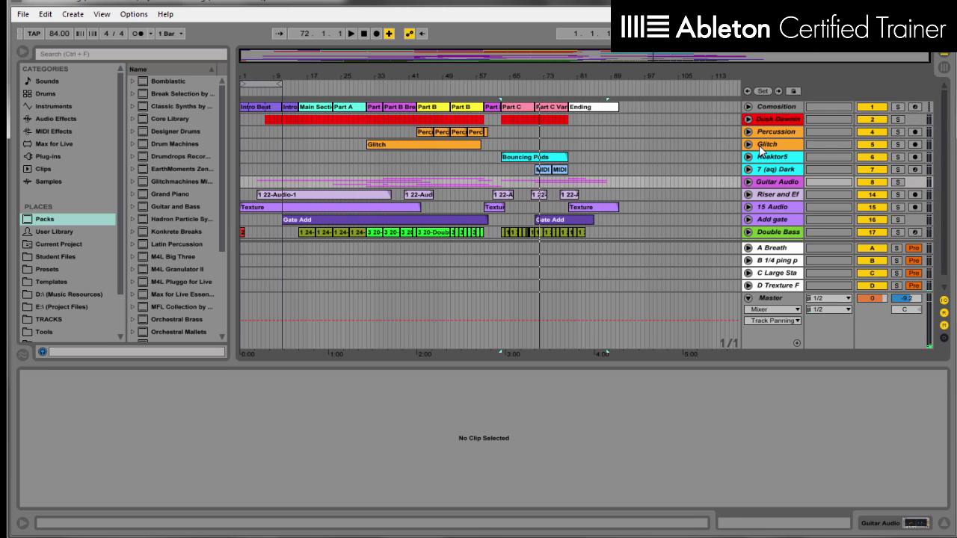
click(536, 157)
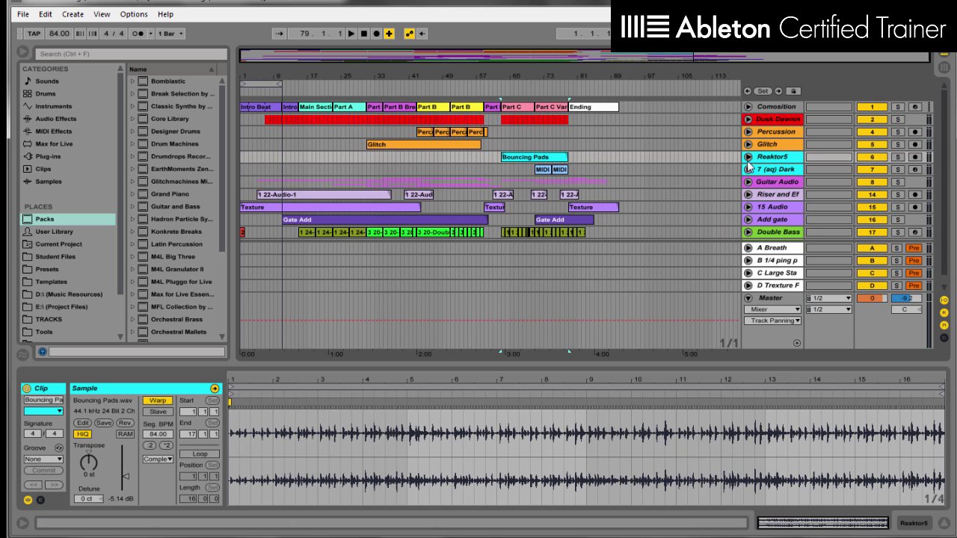
click(564, 169)
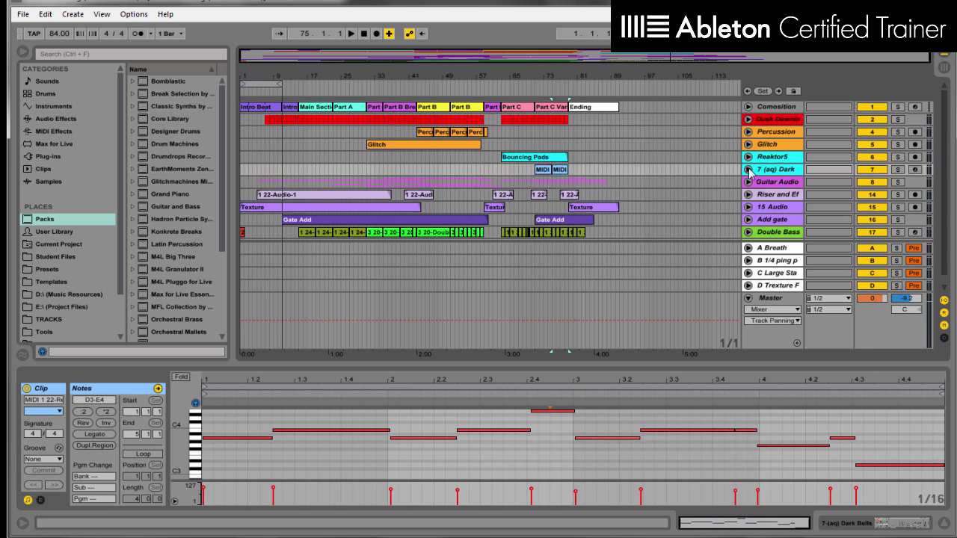
click(748, 170)
click(543, 175)
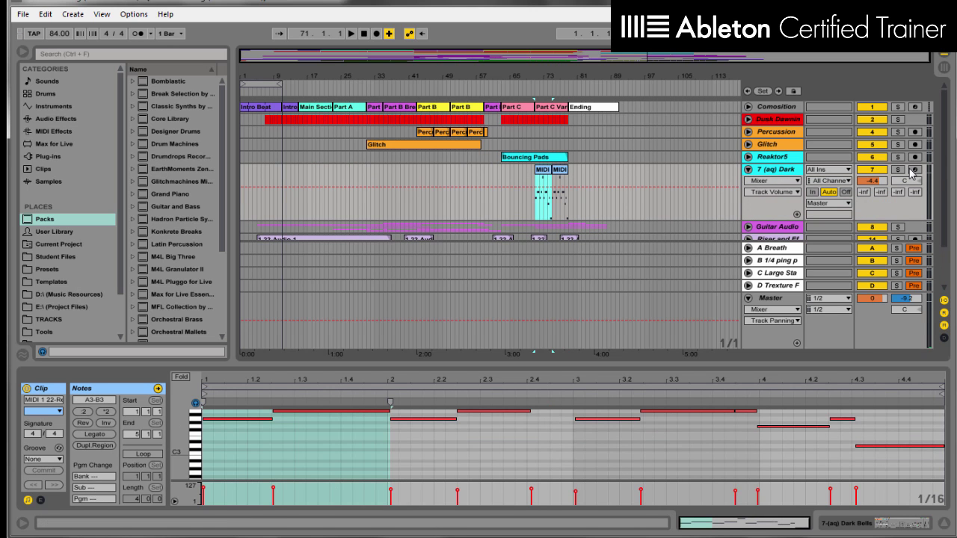
Step: Arm, solo and play 7 (aq) Dark; set Dark Bells Reverb Time to 17.1 s and Reverb 25 %
click(913, 170)
click(896, 169)
key(space)
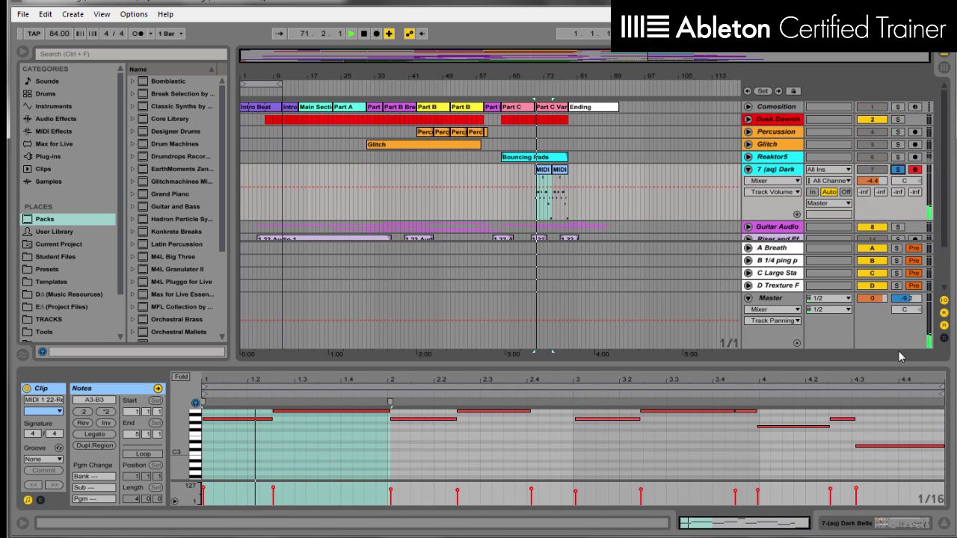
double_click(777, 170)
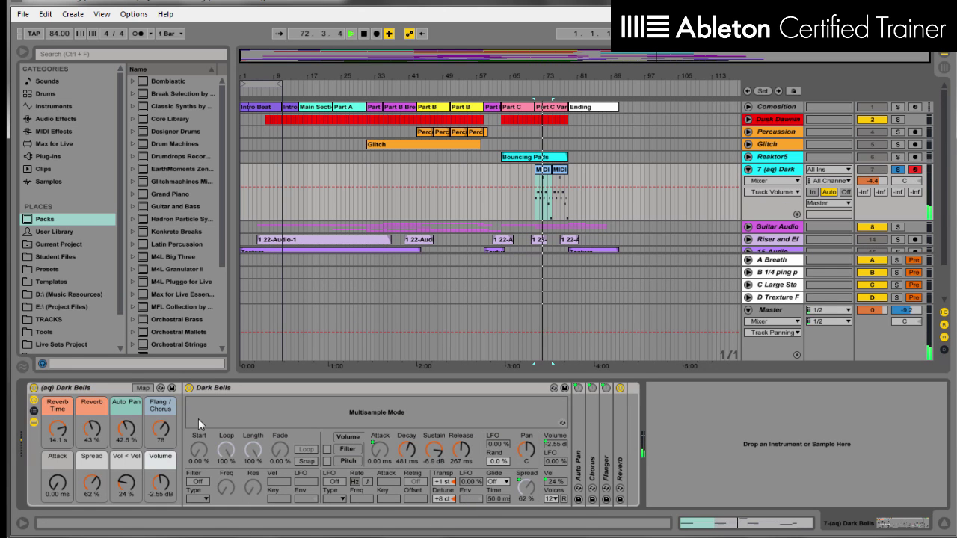
mouse_move(59, 427)
mouse_down()
mouse_move(58, 478)
mouse_move(58, 430)
mouse_up()
drag(127, 430, 159, 419)
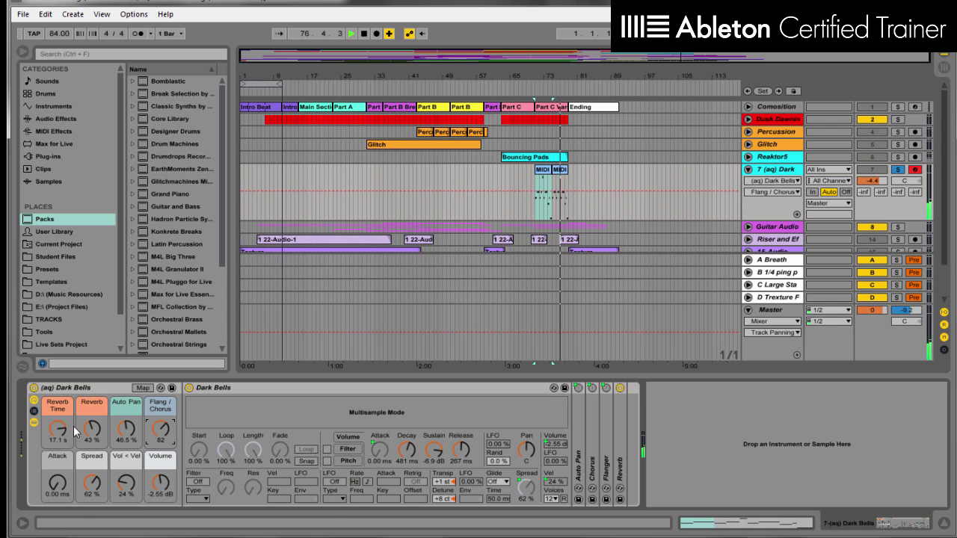
drag(92, 431, 92, 442)
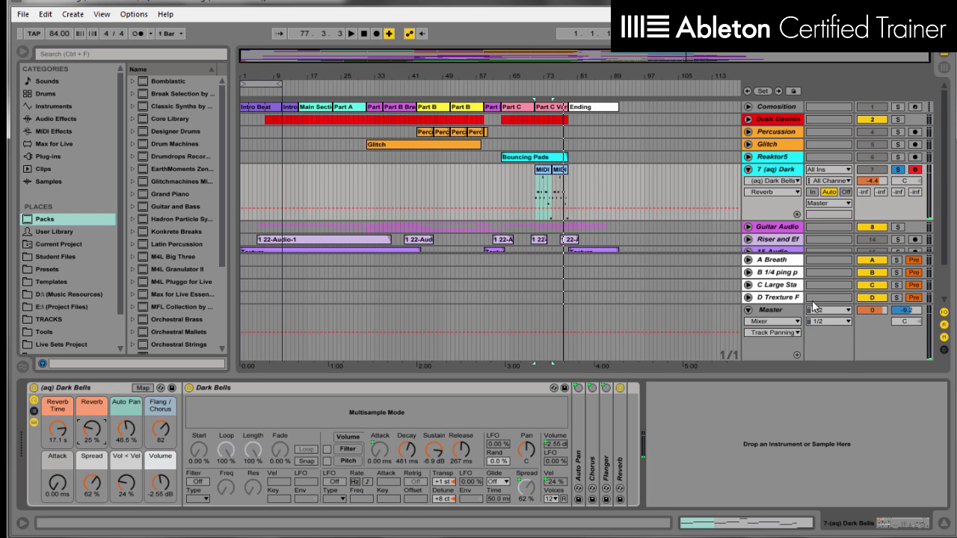
Step: Fold away 7 (aq) Dark and Percussion, and unfold the Dusk Dawning group to show Dark Drum
click(747, 170)
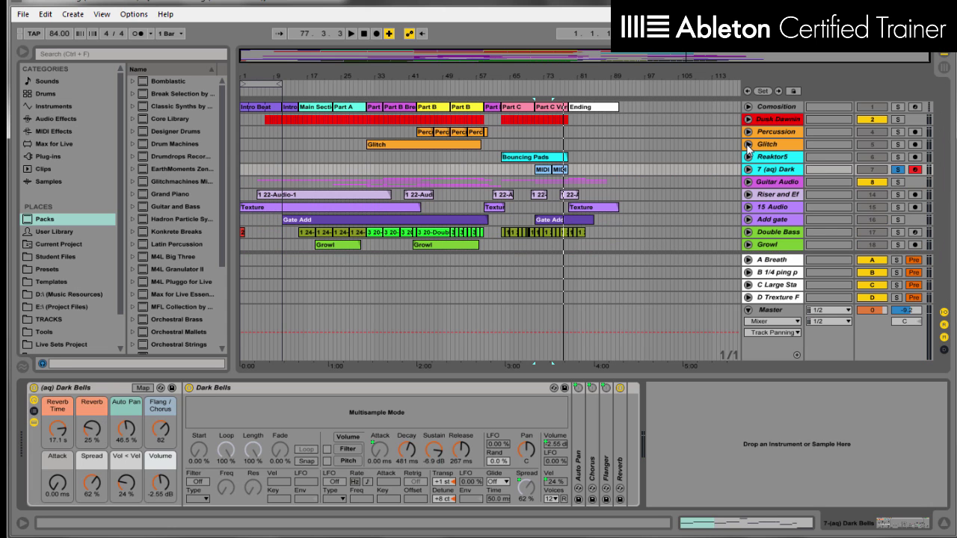
click(748, 132)
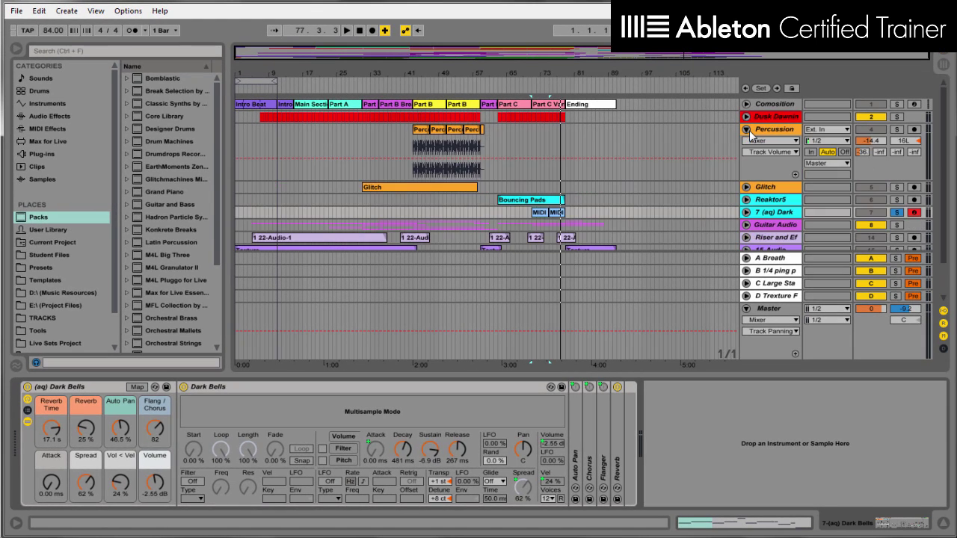
click(749, 130)
click(746, 116)
scroll(518, 179, down, 2)
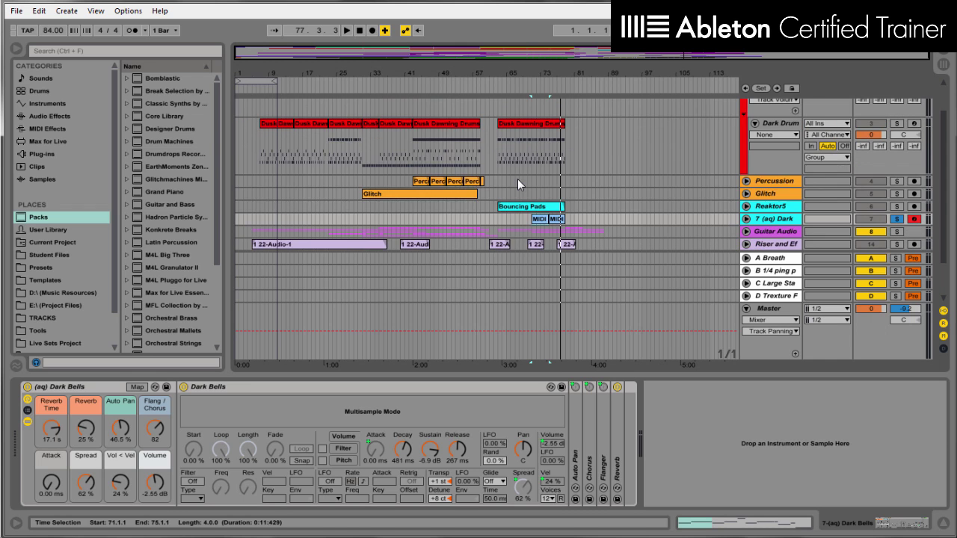
scroll(517, 179, up, 2)
Step: In Session View, try the Gate Add-2 and Texture-2 clips, then launch the 1 22-Audio-1 clip in Riser and Effect
key(Tab)
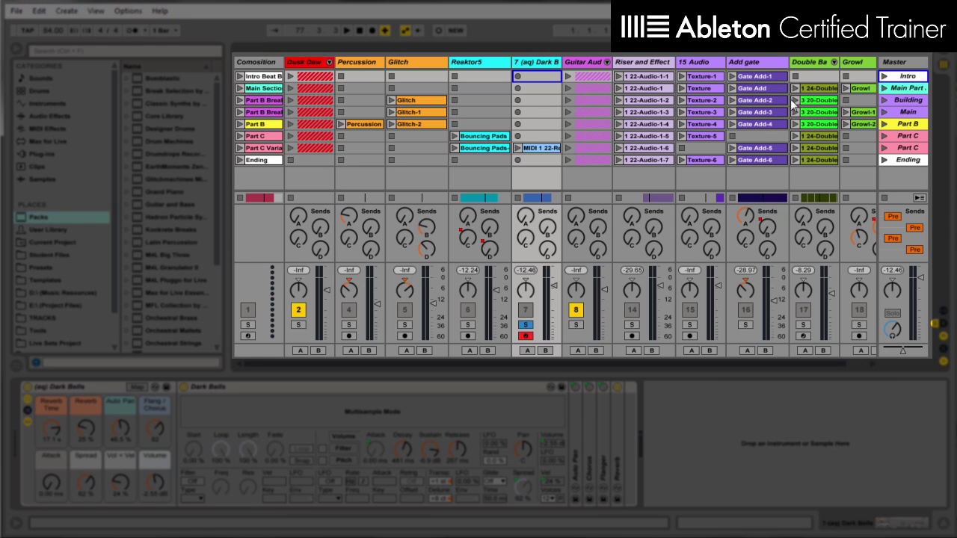
click(757, 101)
shift+click(701, 100)
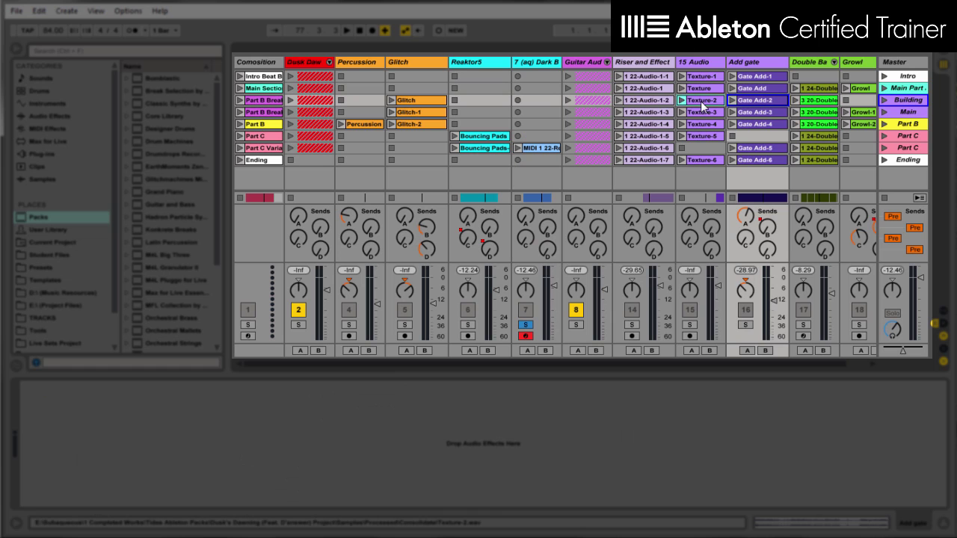
click(647, 101)
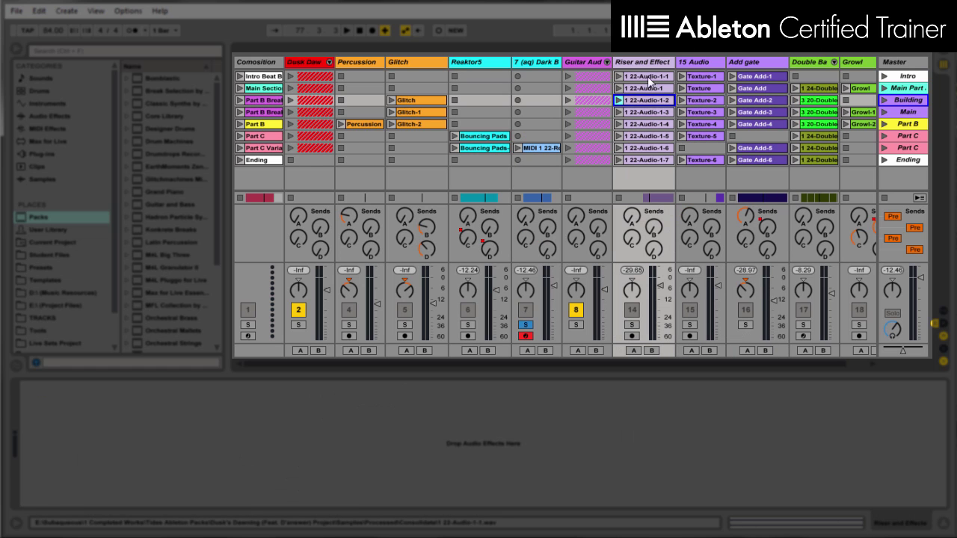
click(655, 88)
key(Return)
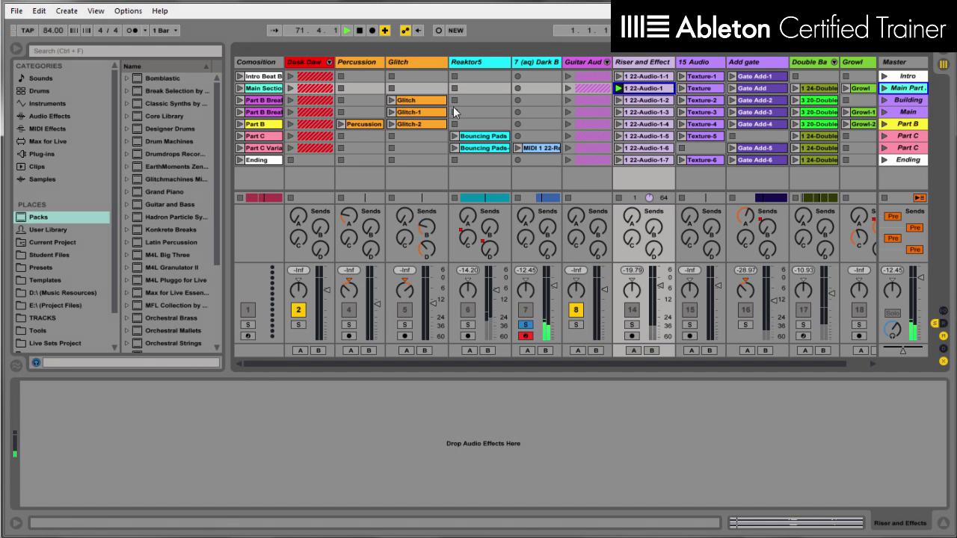
Step: Unsolo 7 (aq) Dark, launch the Intro scene, then trigger the Glitch clip in the Building row
click(526, 326)
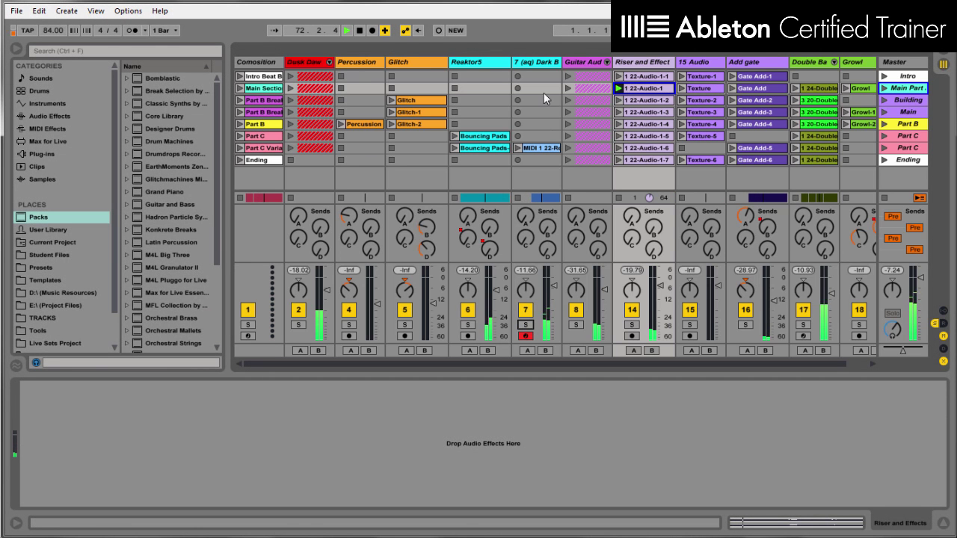
click(885, 76)
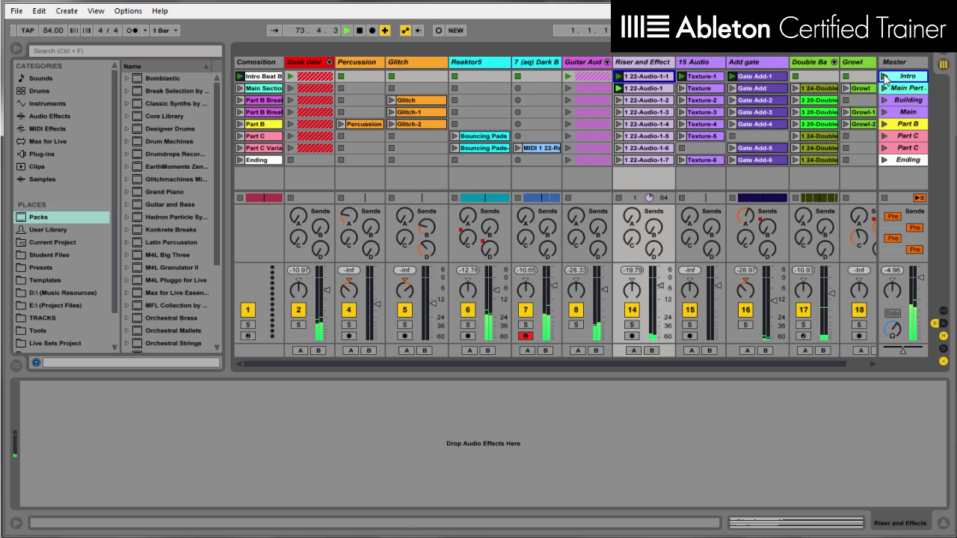
click(314, 101)
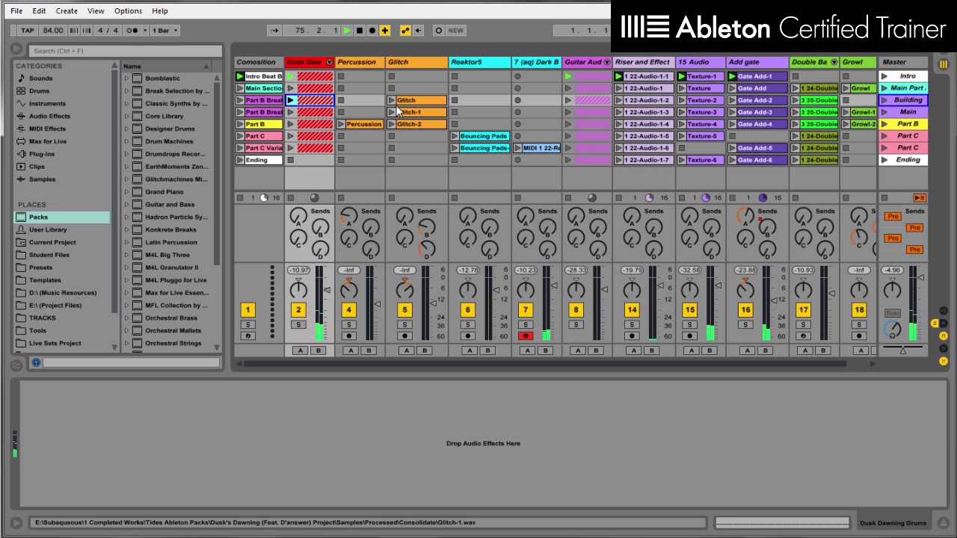
click(407, 101)
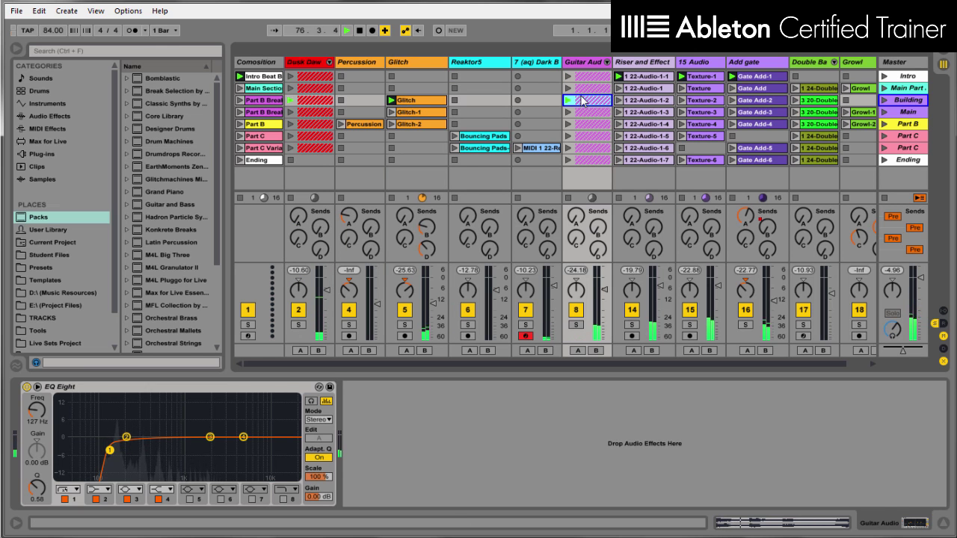
Step: Launch Texture-3, Guitar Audio, 1 22-Audio-1-6 and Gate Add-5 clips, then the whole Part C variation scene
click(822, 112)
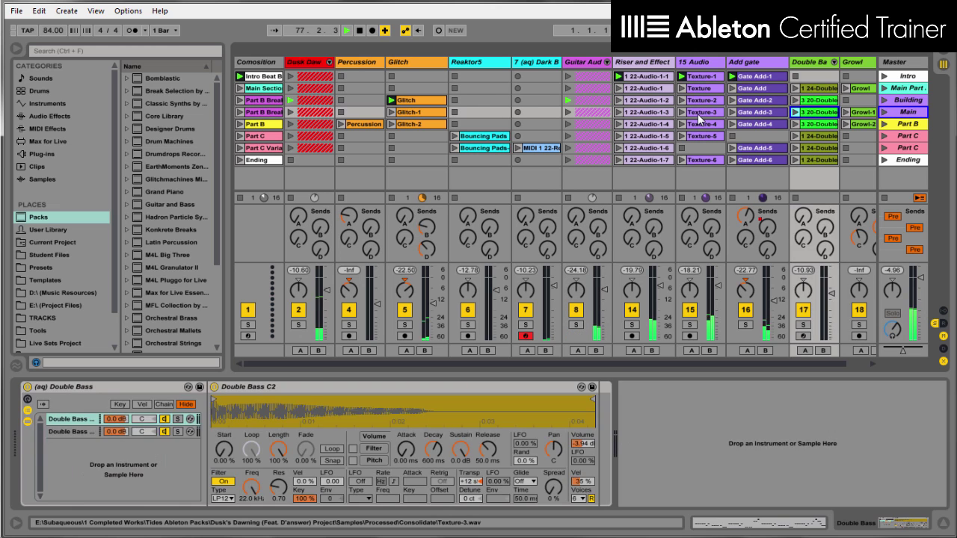
click(700, 116)
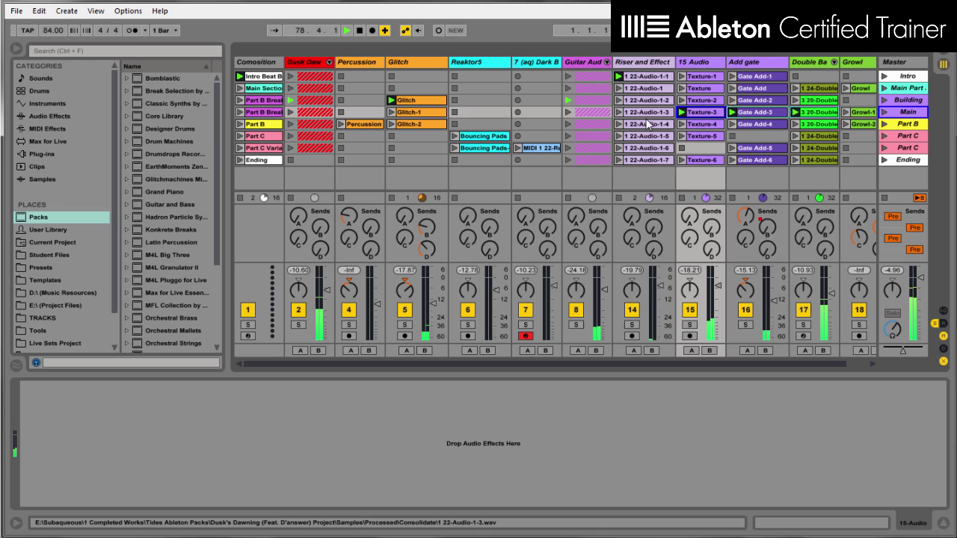
click(568, 148)
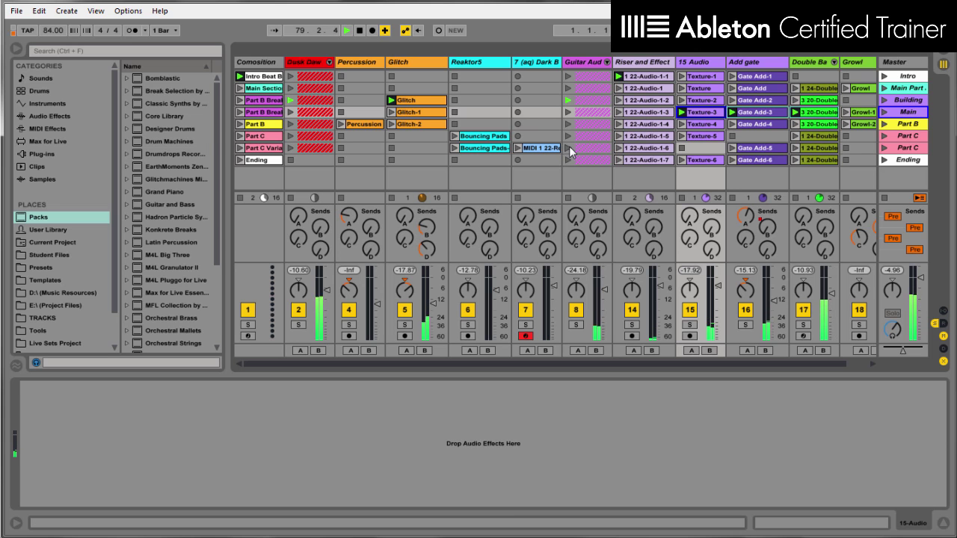
click(617, 148)
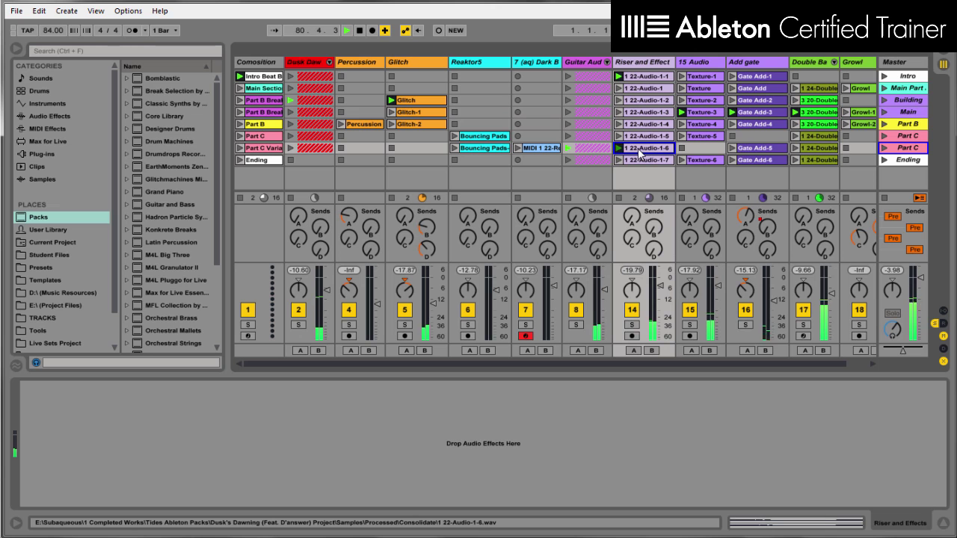
click(733, 148)
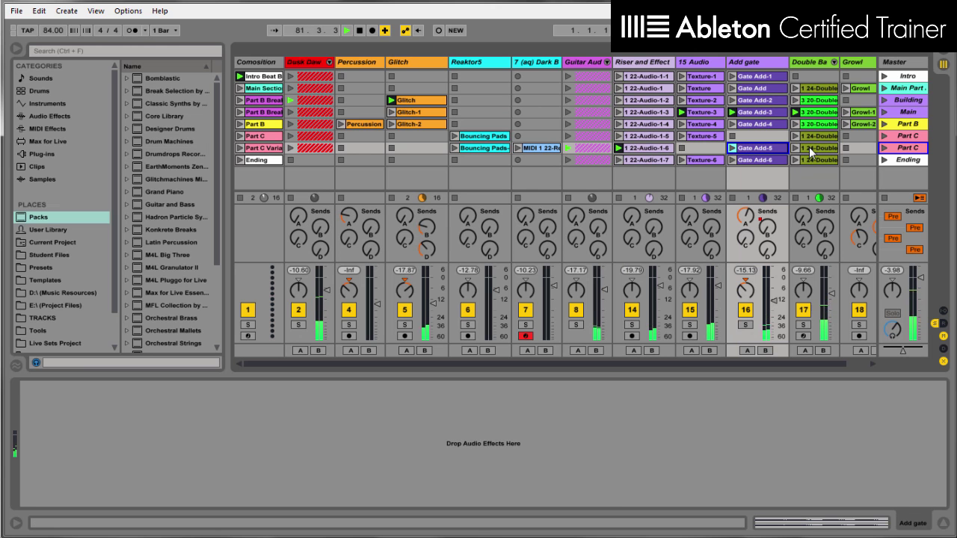
click(795, 149)
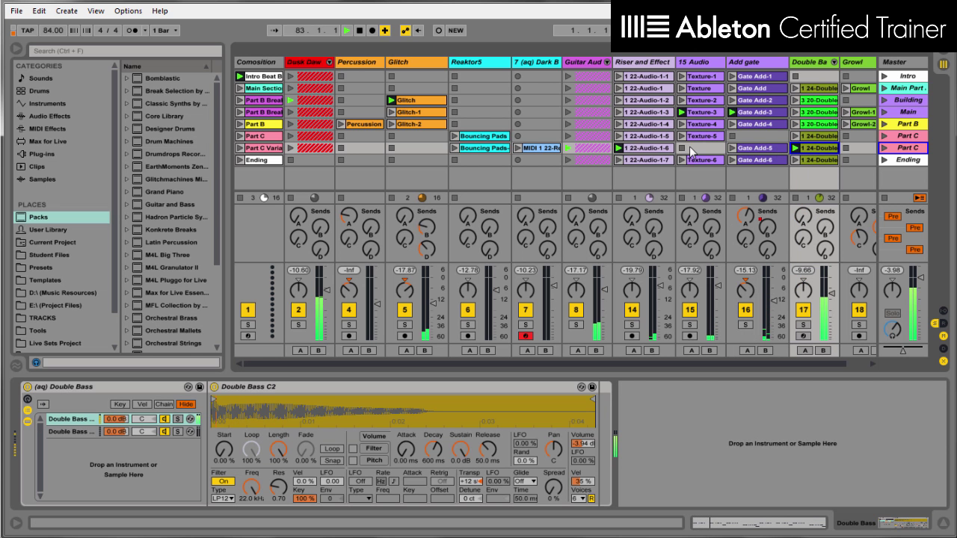
click(883, 149)
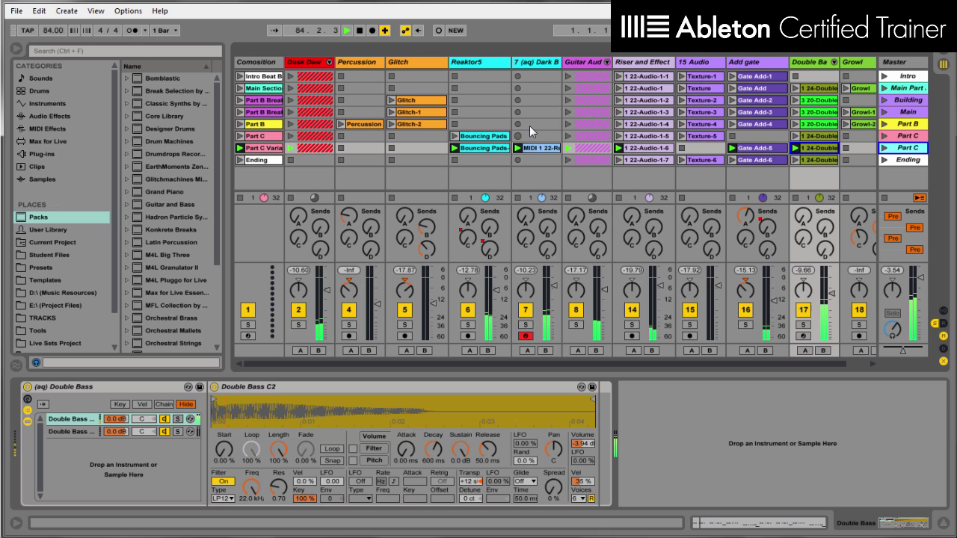
Step: Stop playback and, in Arrangement View, make every track follow the arrangement again
key(space)
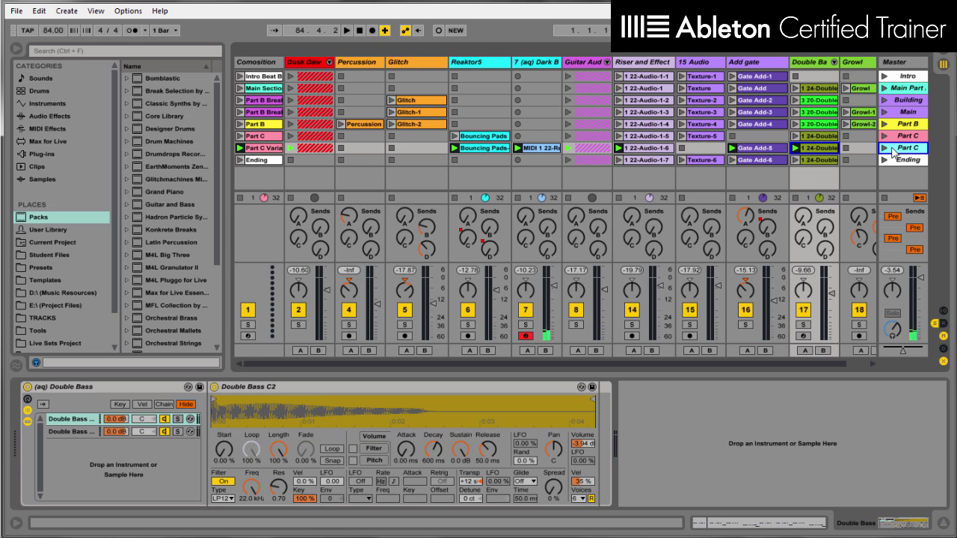
key(Tab)
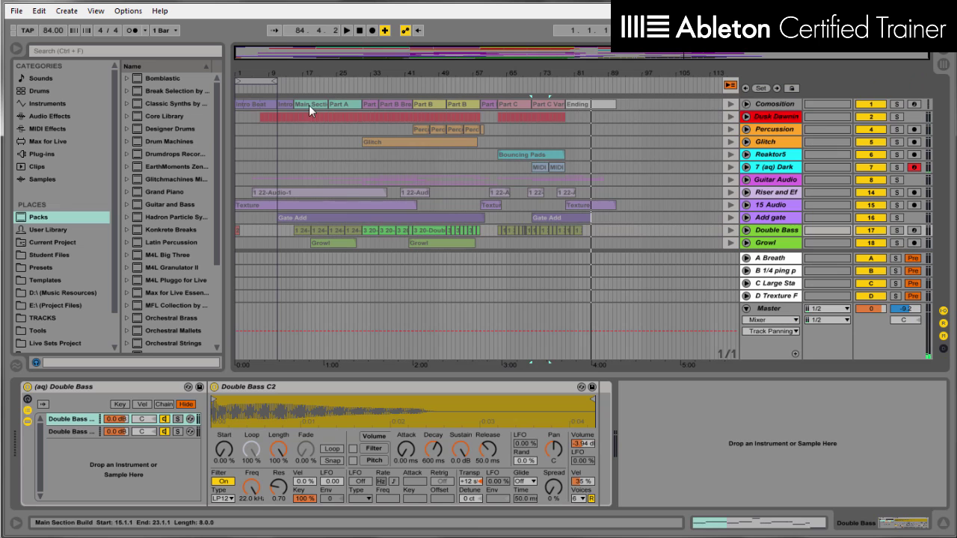
click(309, 106)
click(725, 86)
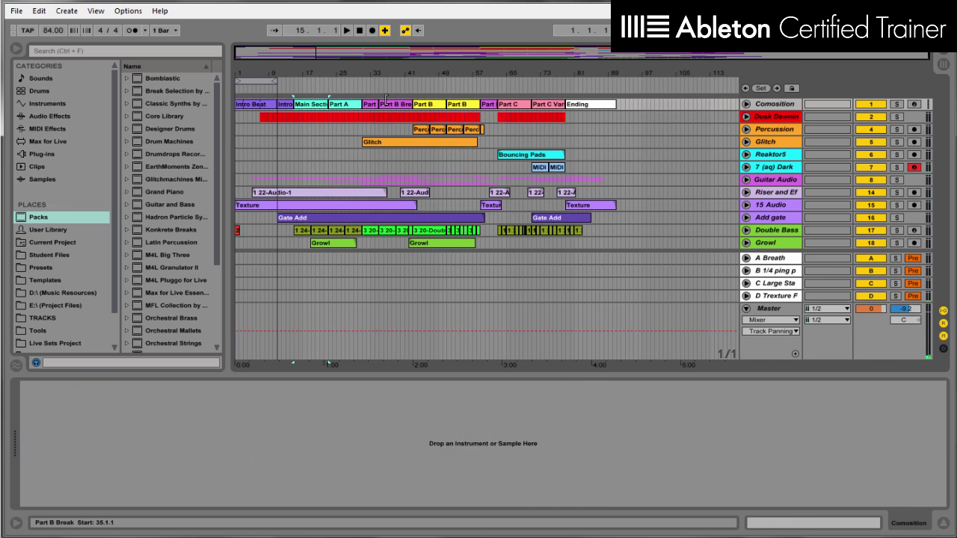
click(441, 107)
Step: Back in Session View, step down to the Part C scene and select the Comosition track
key(Tab)
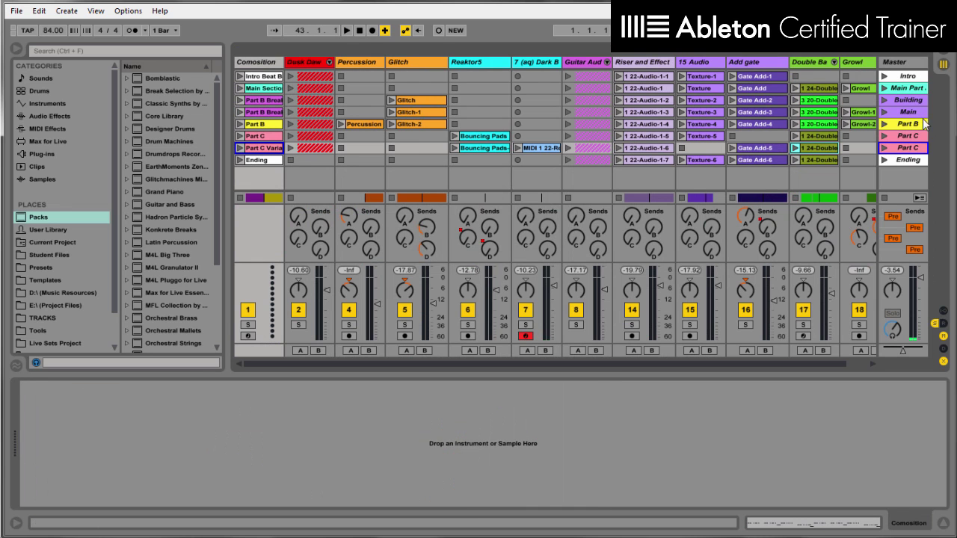
click(909, 111)
click(909, 123)
click(911, 136)
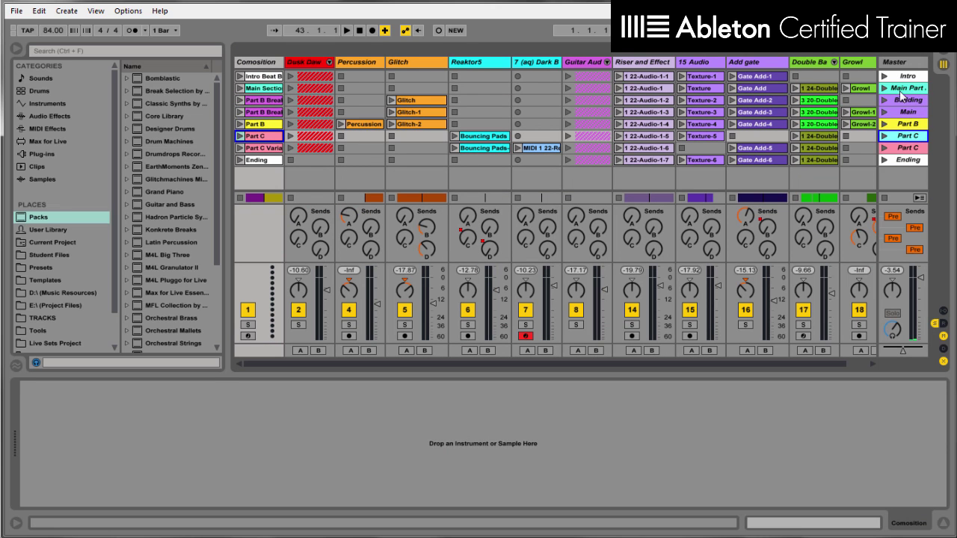
click(283, 65)
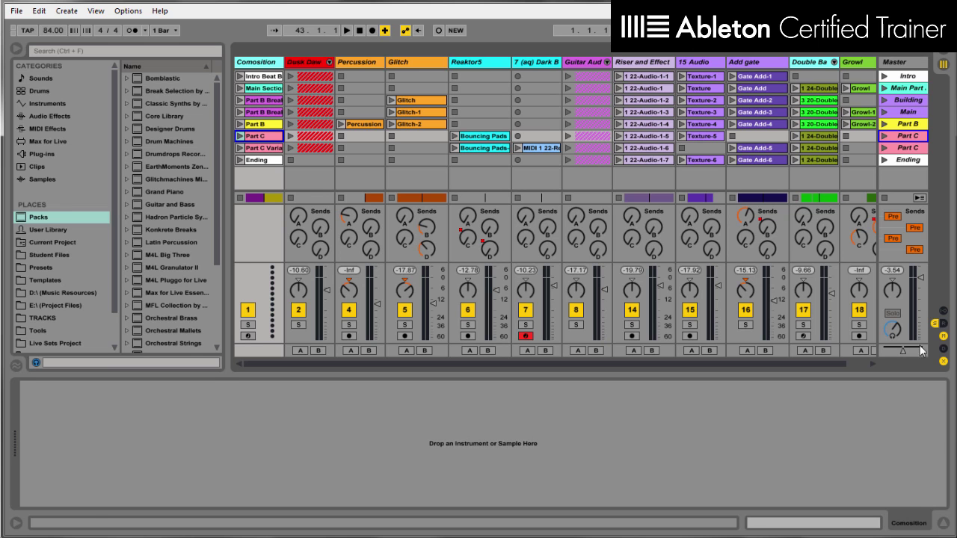
Step: Show the returns and check effects on A Breath, B 1/4 ping pong, C Large Stage and D Texture Filler
click(944, 323)
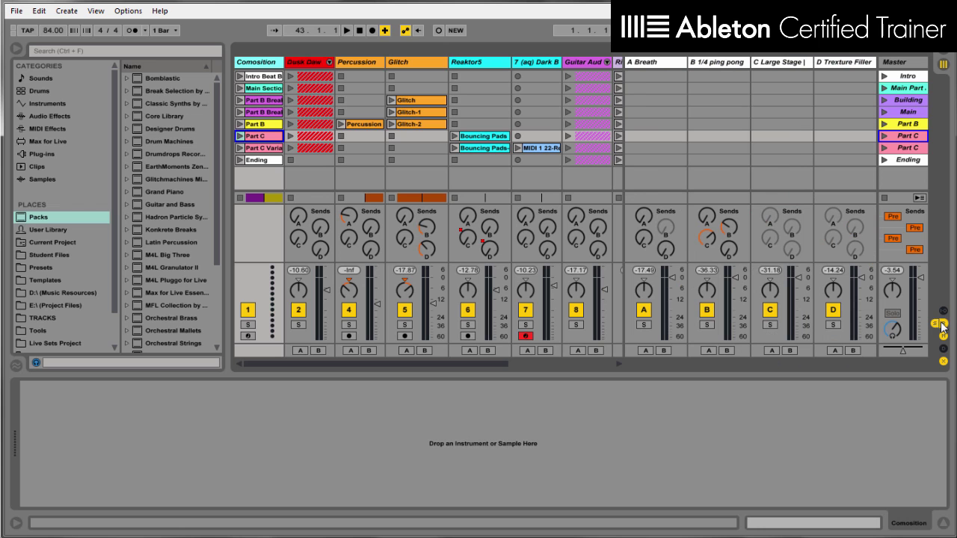
click(673, 63)
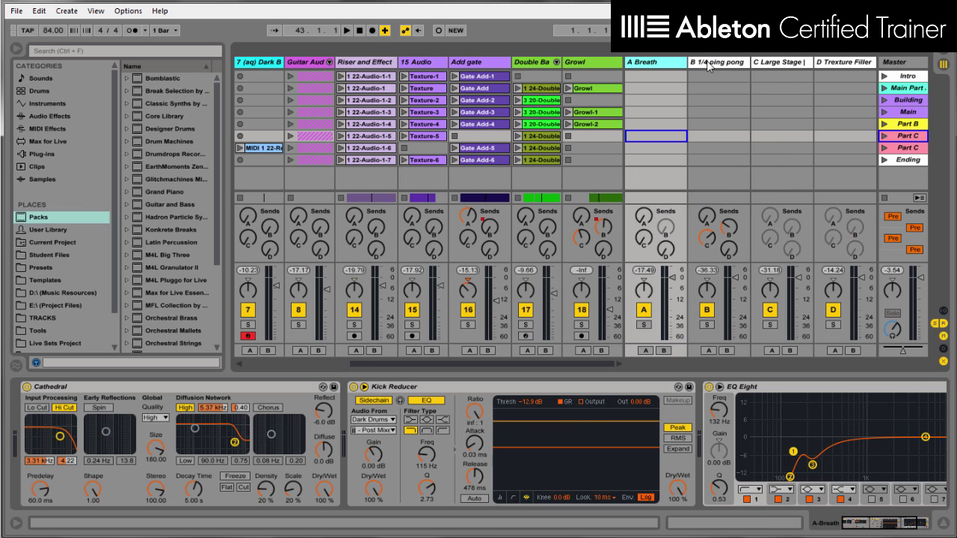
click(717, 63)
click(778, 67)
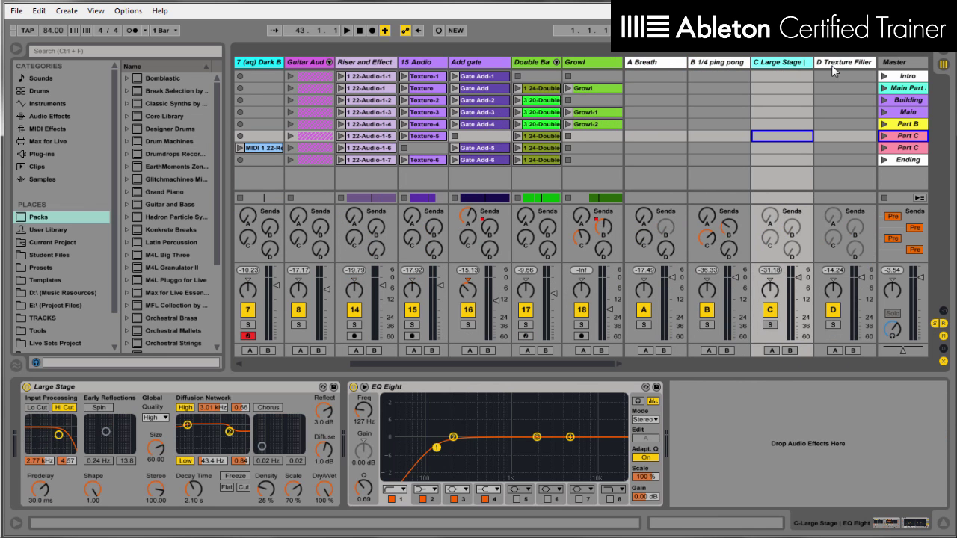
click(831, 65)
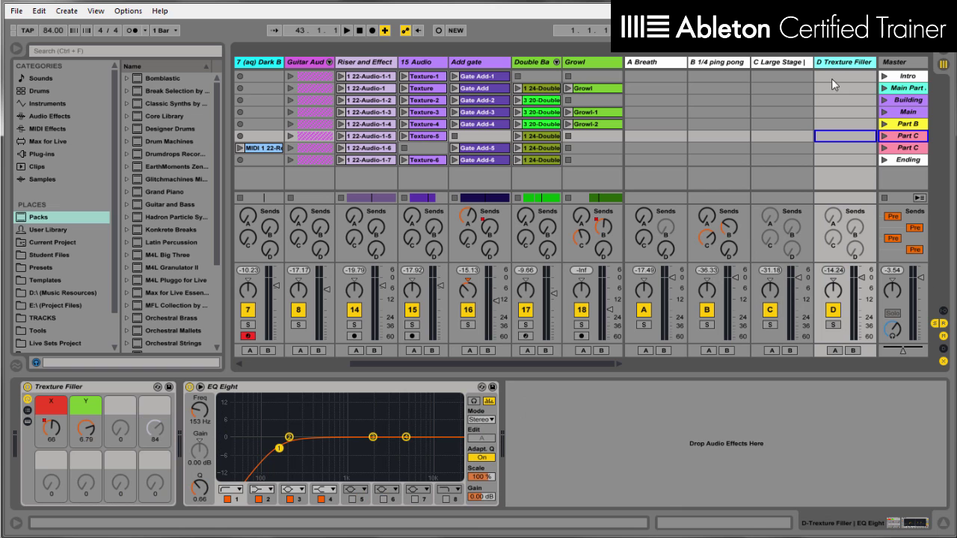
Step: Hide the return tracks and send knobs, then bring up the File menu
click(943, 322)
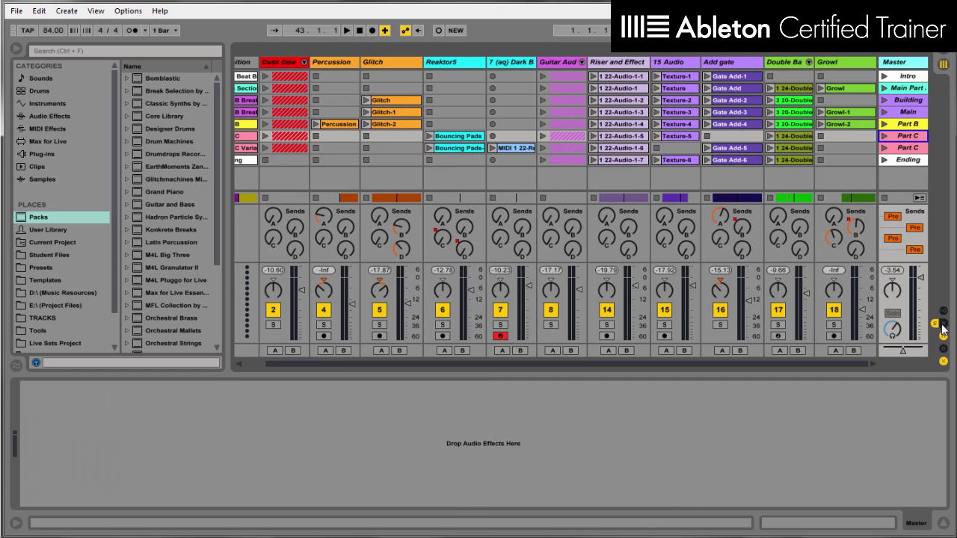
click(942, 325)
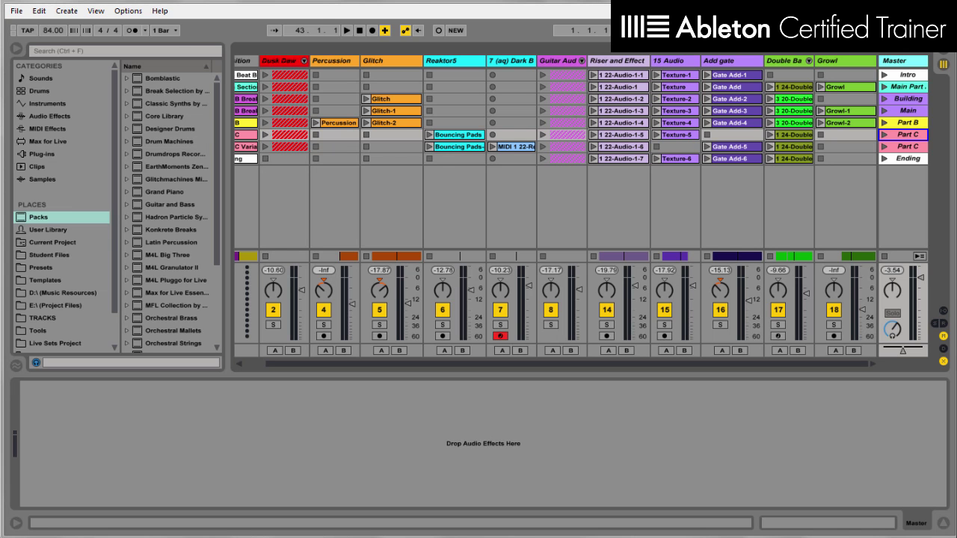
click(16, 10)
Step: Choose Open Live Set and open Tides of Twilight.als from its project folder in Tides Ableton Packs
click(40, 40)
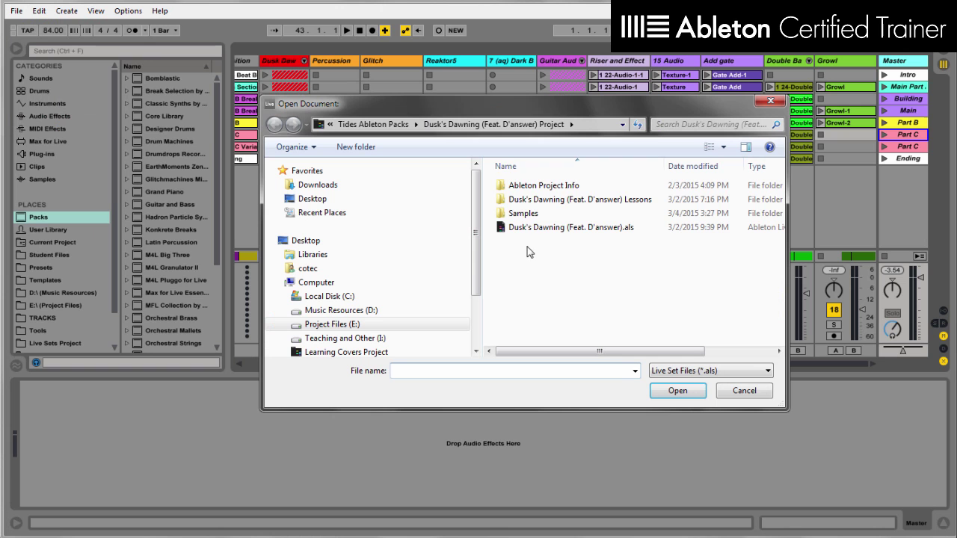
click(386, 125)
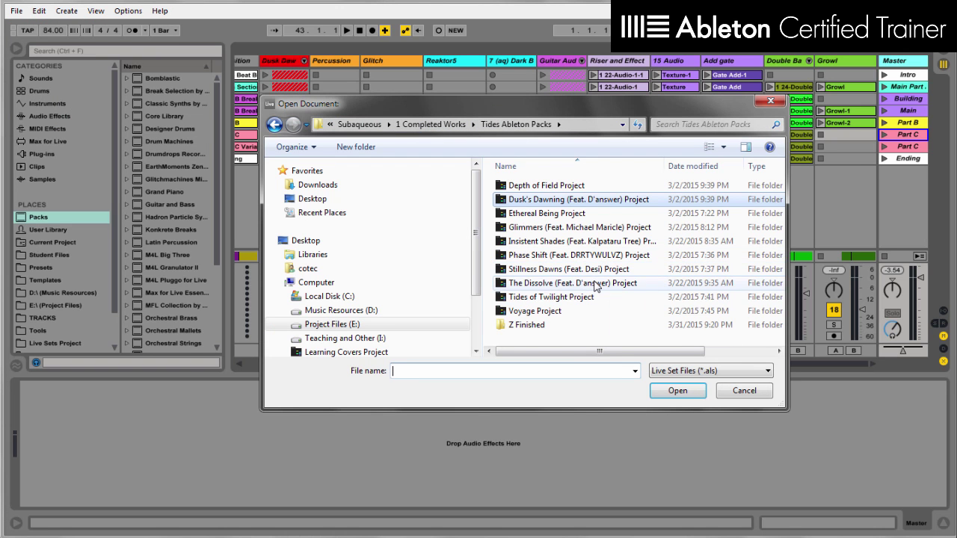
double_click(571, 296)
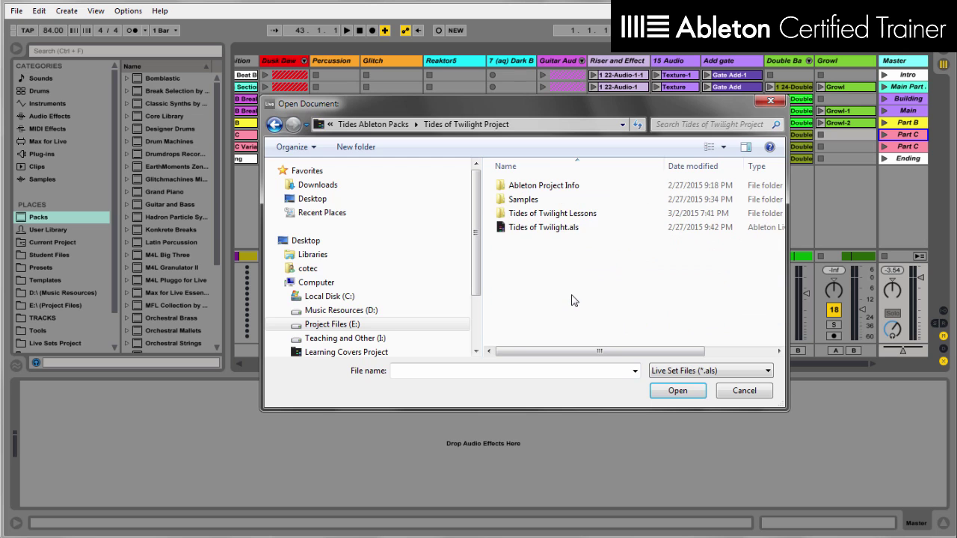
double_click(528, 227)
Step: Discard unsaved changes to Dusk's Dawning so the Tides of Twilight set can load
click(482, 319)
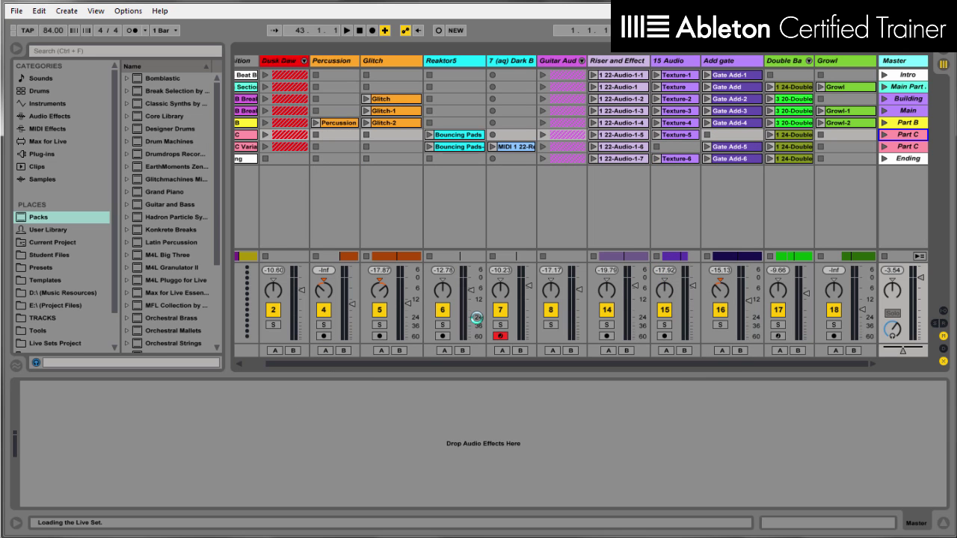